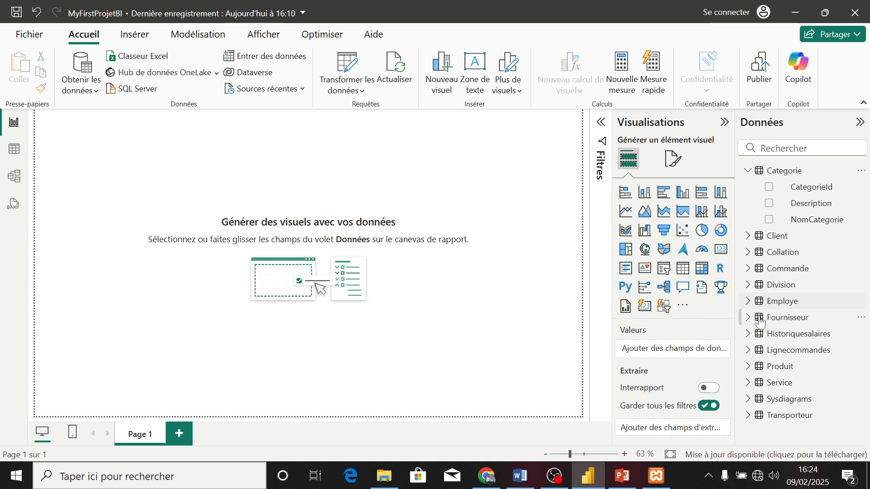
Insert a stacked bar chart with Categorie's NomCategorie on the Y axis and the sum of Produit's QuantiteEnCommande on the X axis
click(751, 369)
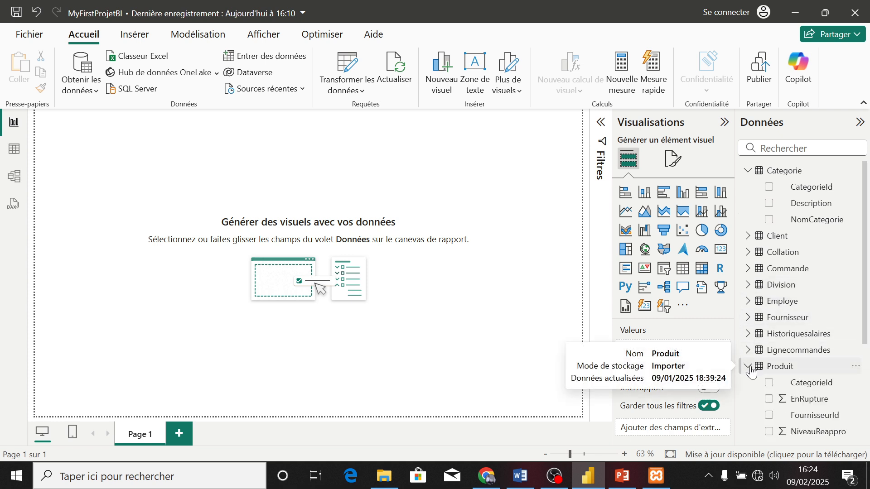
click(626, 195)
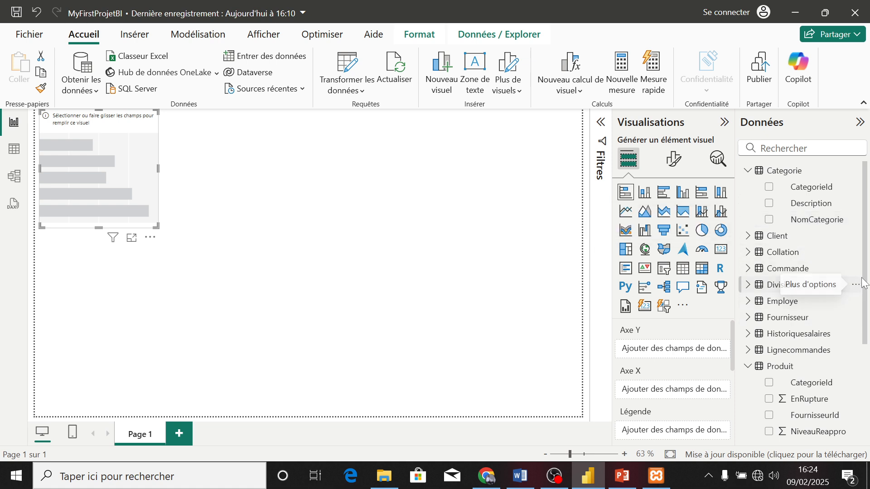
drag(865, 289, 868, 385)
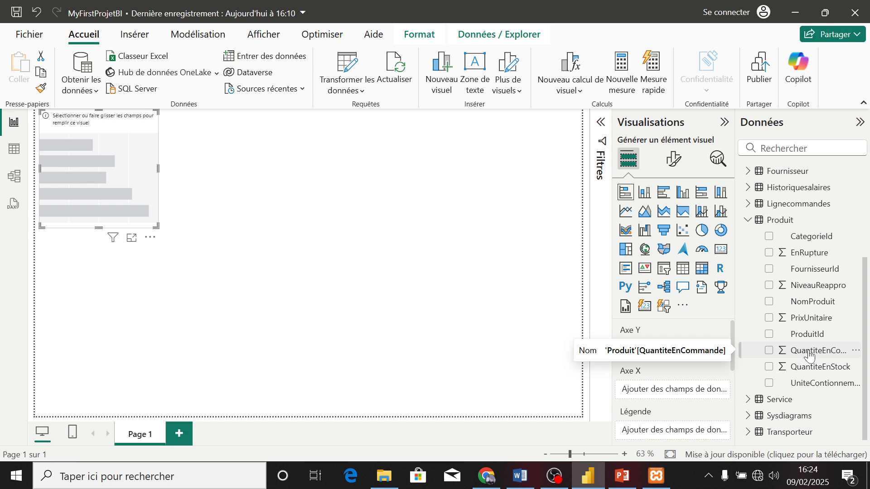
drag(866, 304, 866, 209)
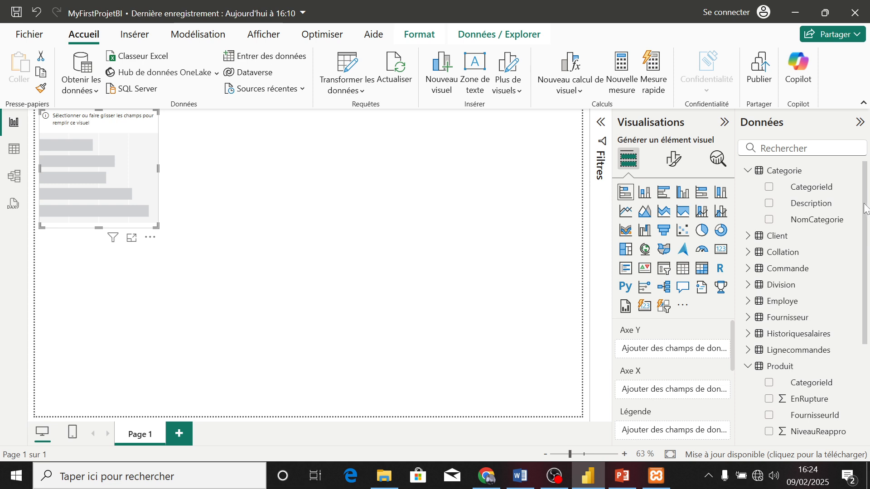
click(772, 224)
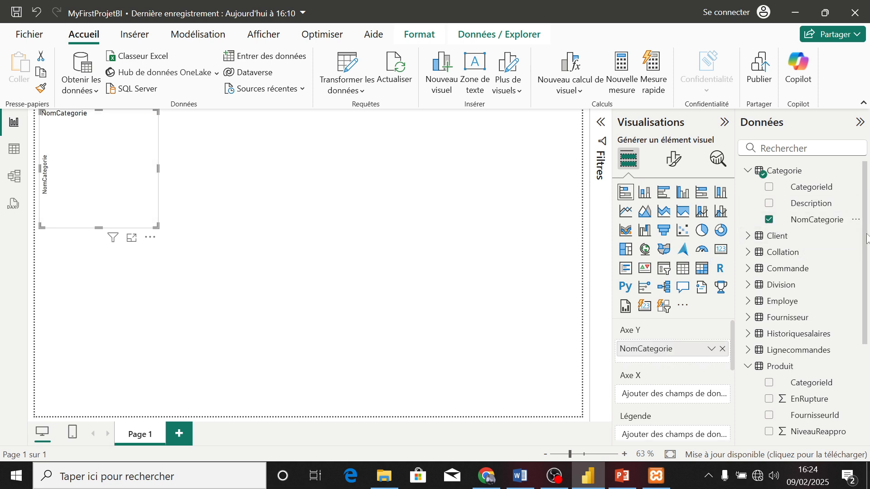
scroll(801, 357, down, 3)
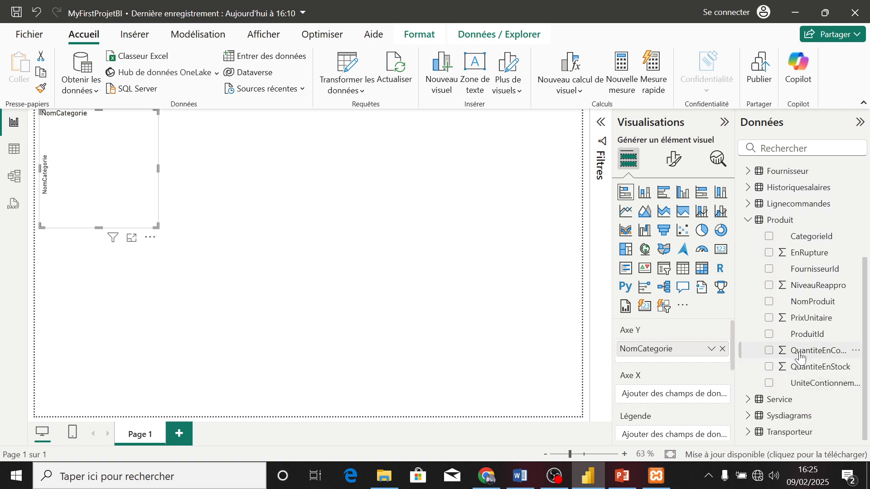
click(772, 354)
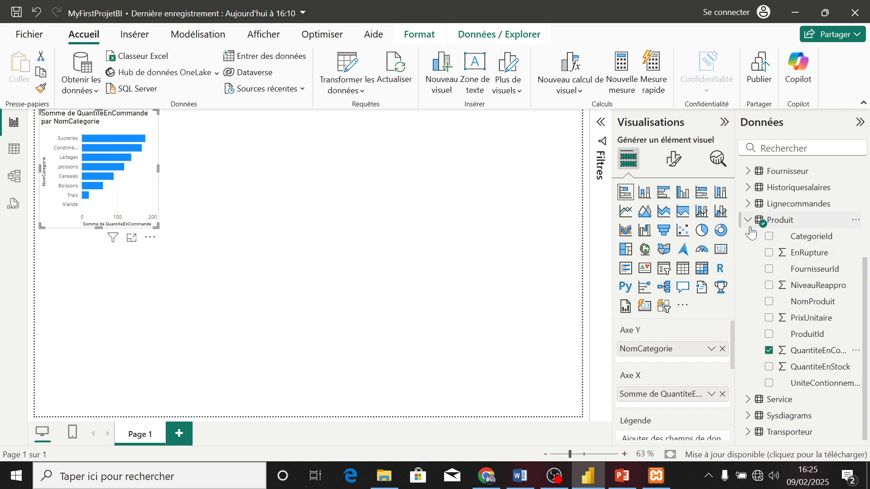
Add Fournisseur's NomSociete as the bar chart's legend and enlarge the chart on the page
click(748, 171)
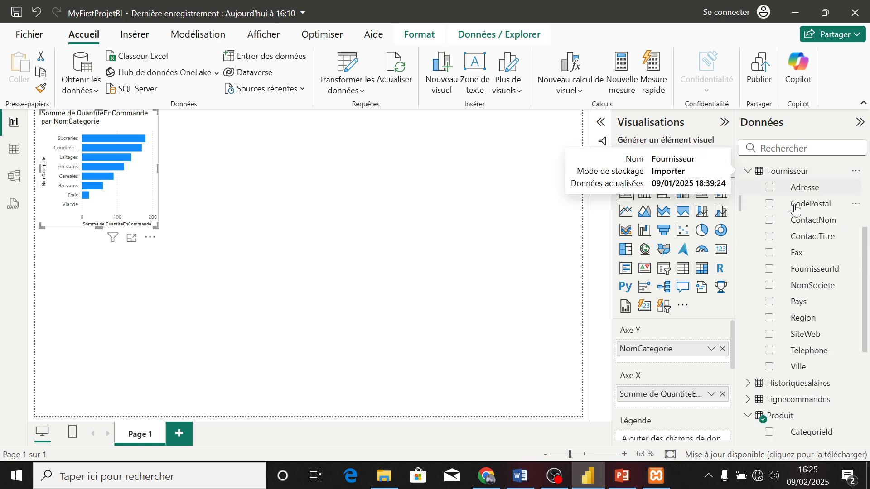
click(770, 285)
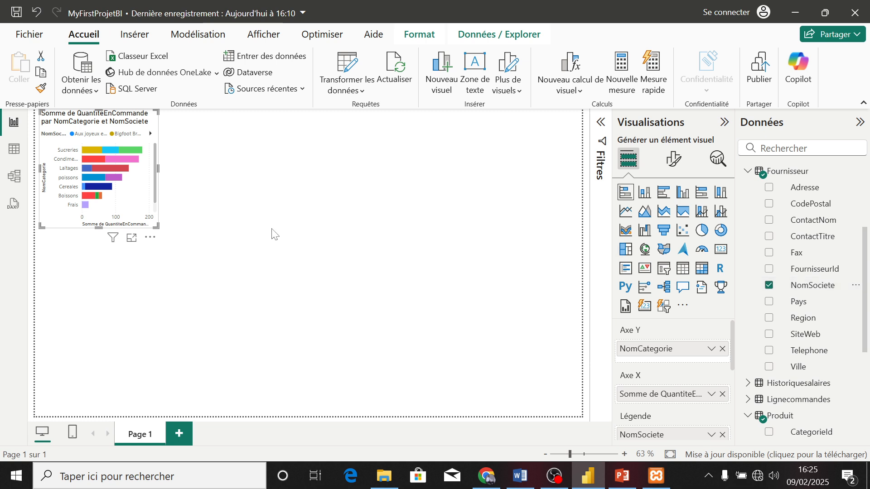
drag(158, 228, 292, 267)
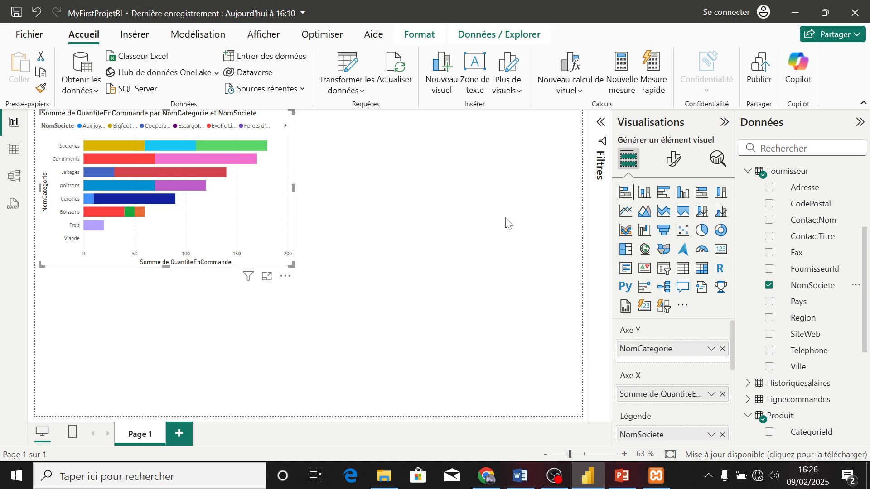
Filter the chart's NomCategorie with the N premiers type, showing the Haut 5 by sum of QuantiteEnCommande, and apply it
click(723, 128)
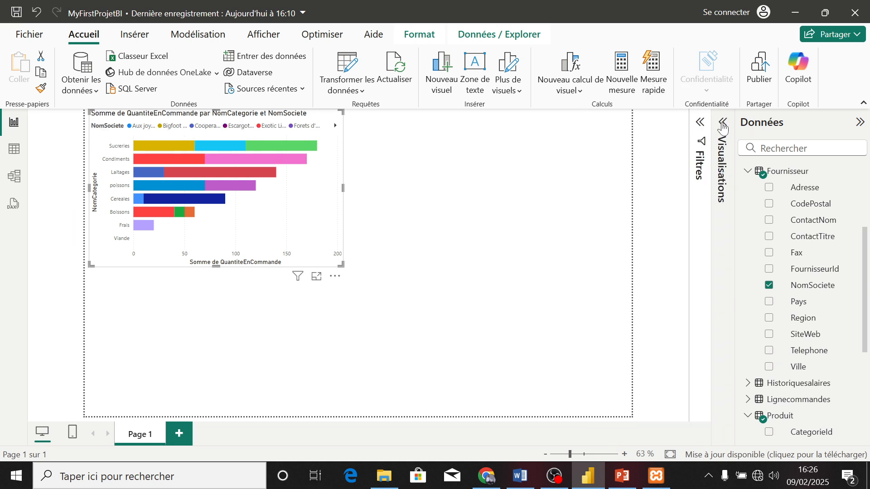
click(700, 127)
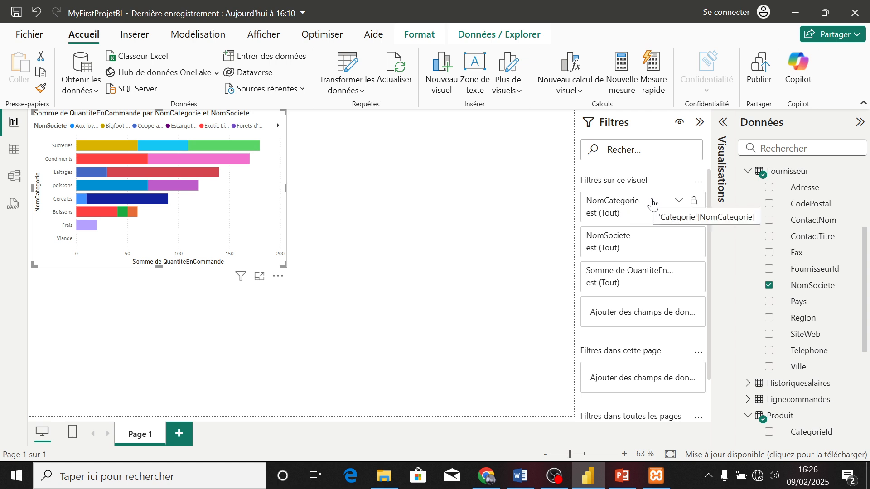
click(680, 202)
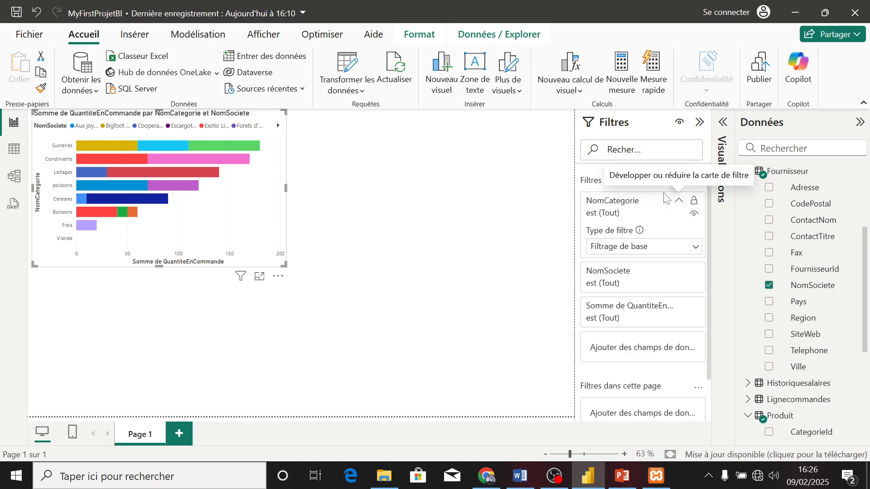
click(669, 247)
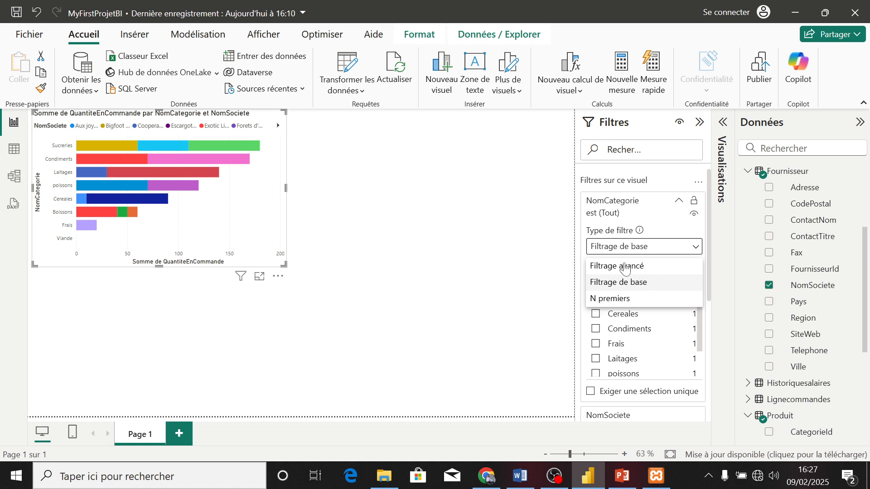
click(611, 299)
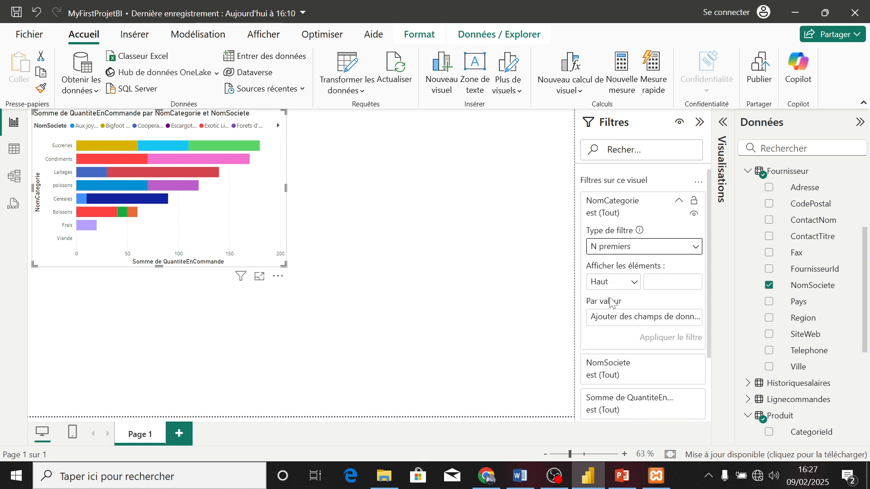
click(653, 282)
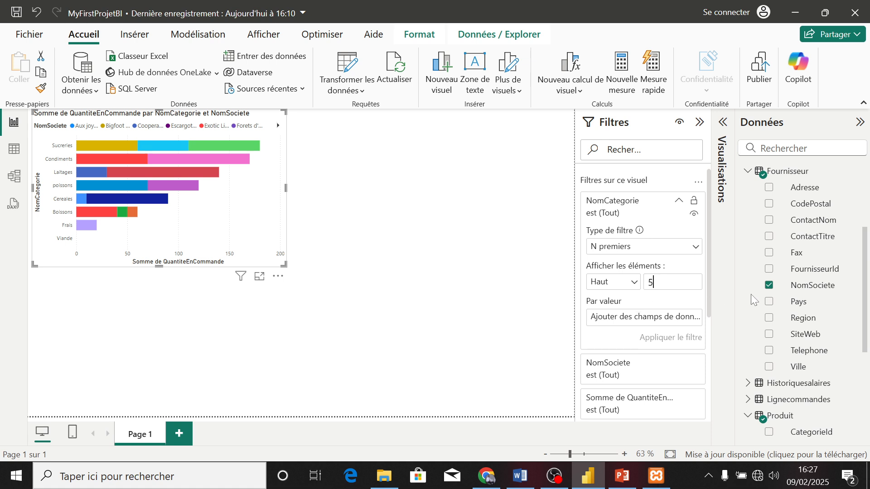
drag(866, 301, 868, 385)
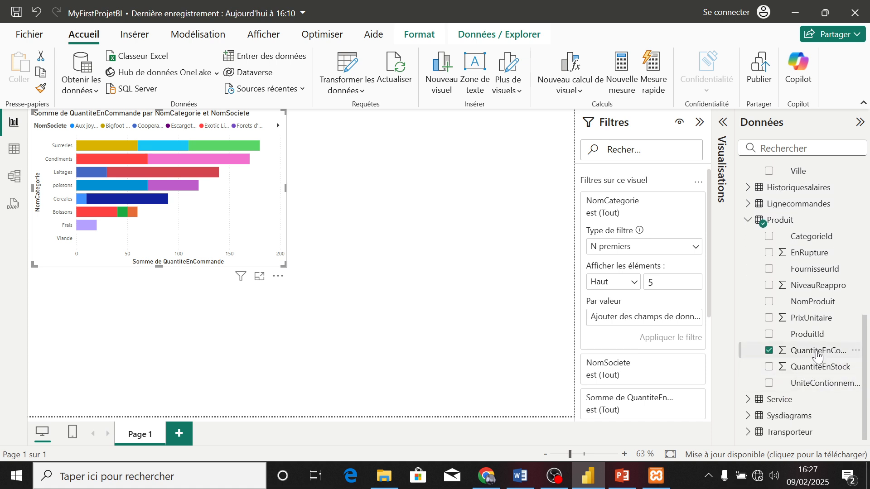
drag(818, 357, 663, 326)
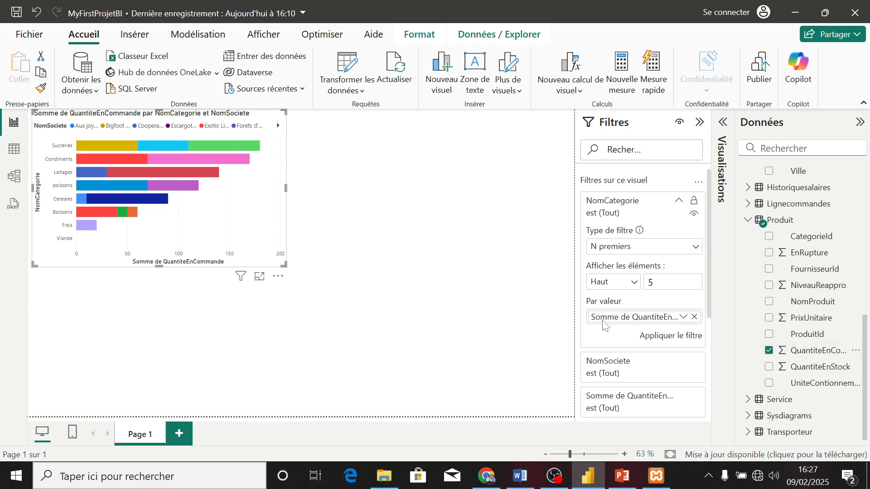
click(672, 339)
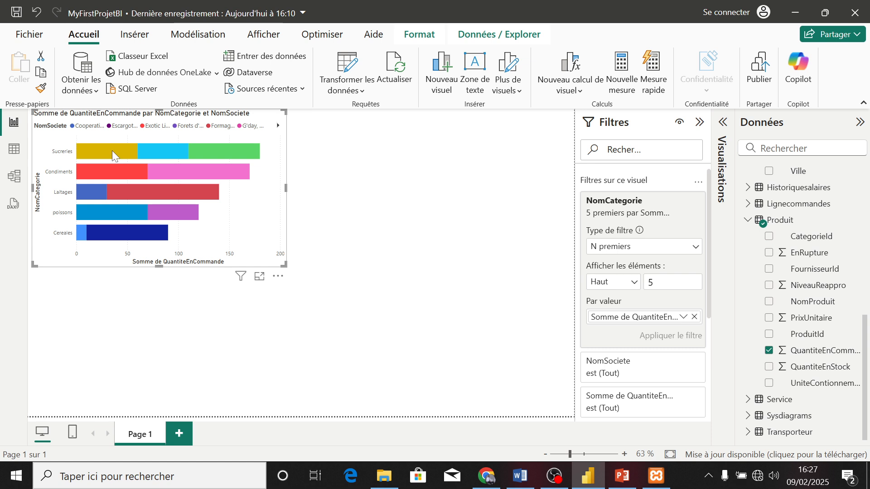
Clear the chart's NomCategorie filter, collapse the filter settings and bring back the visual's field settings
mouse_move(108, 152)
click(680, 214)
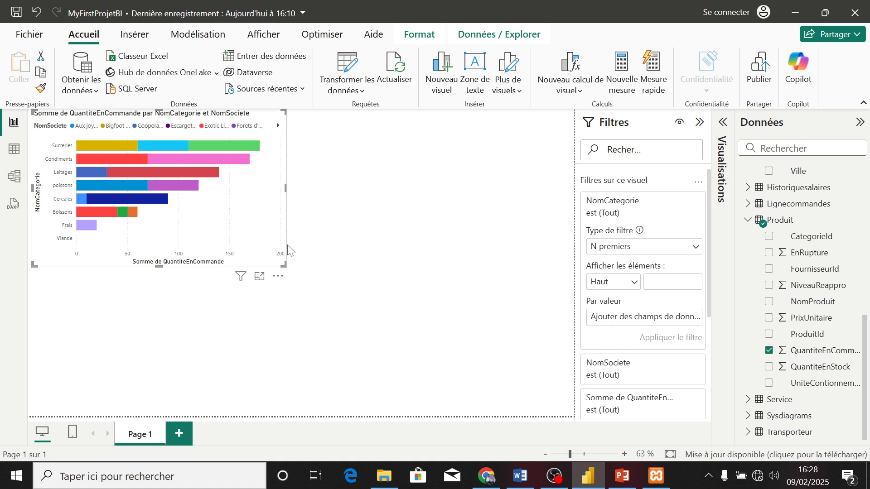
click(700, 122)
click(724, 123)
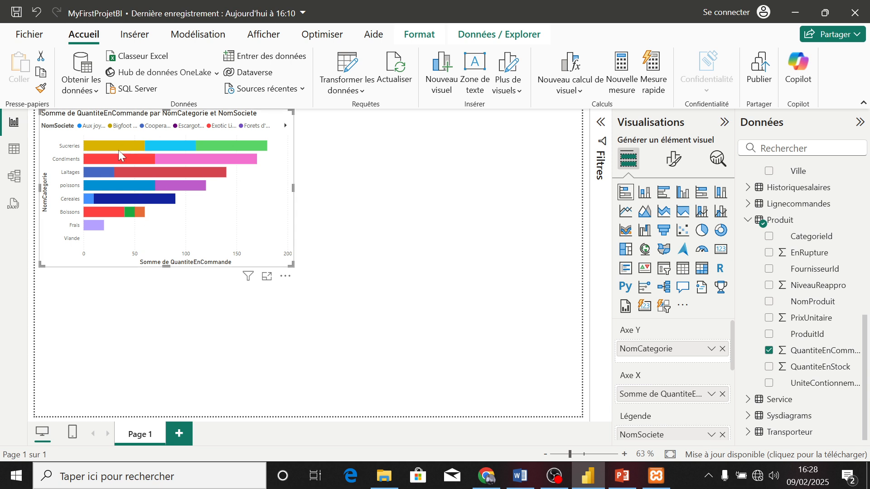
Start a new group on the NomCategorie field and group the values Laitages, Sucreries and Cereales together
mouse_move(152, 191)
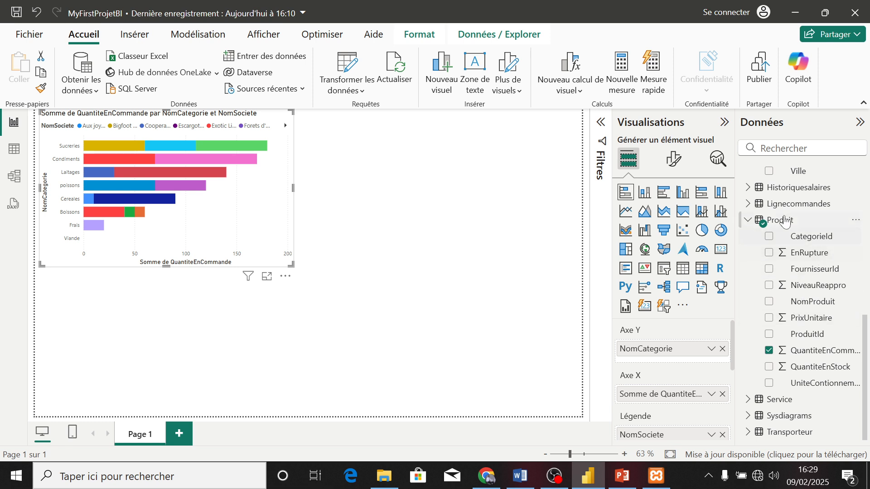
drag(869, 301, 866, 170)
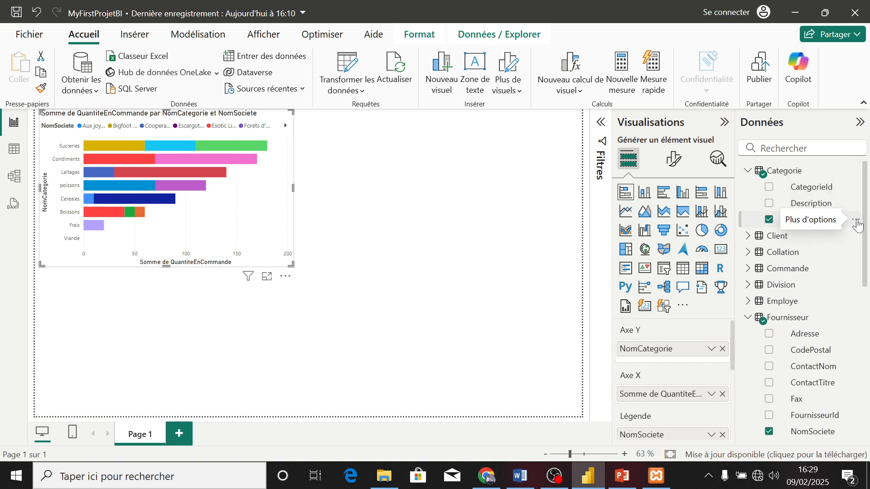
click(856, 222)
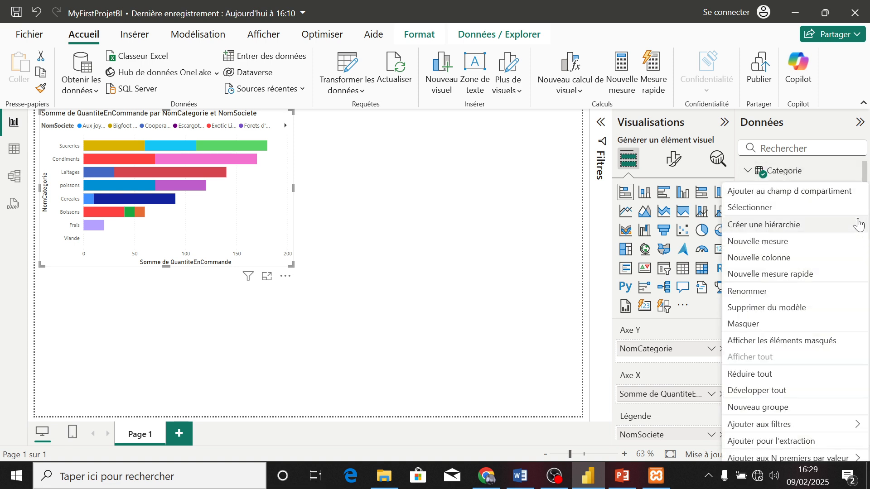
click(751, 410)
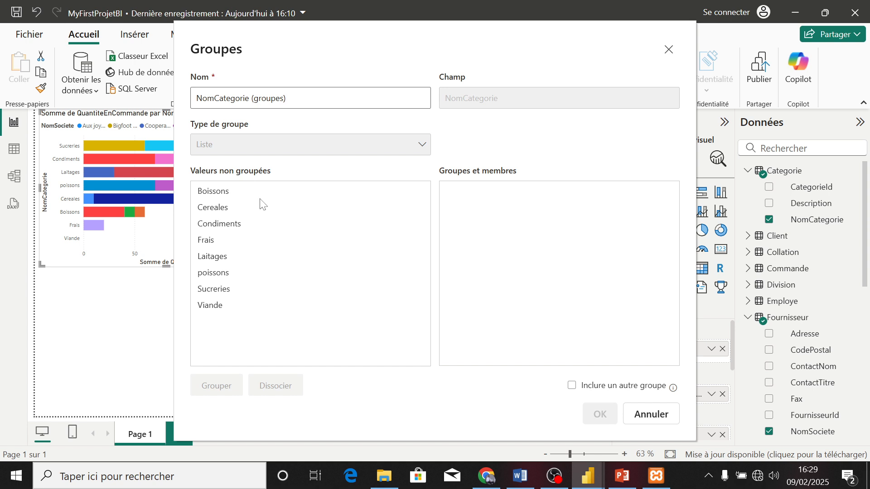
click(219, 261)
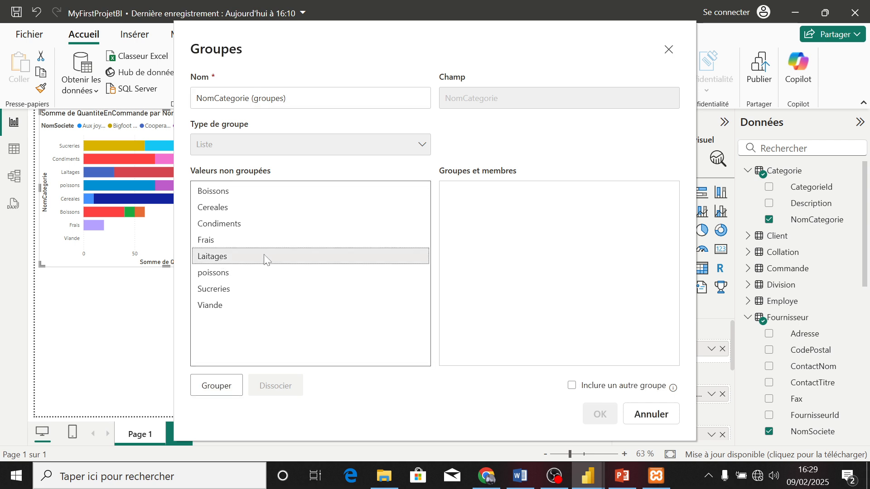
ctrl+click(231, 293)
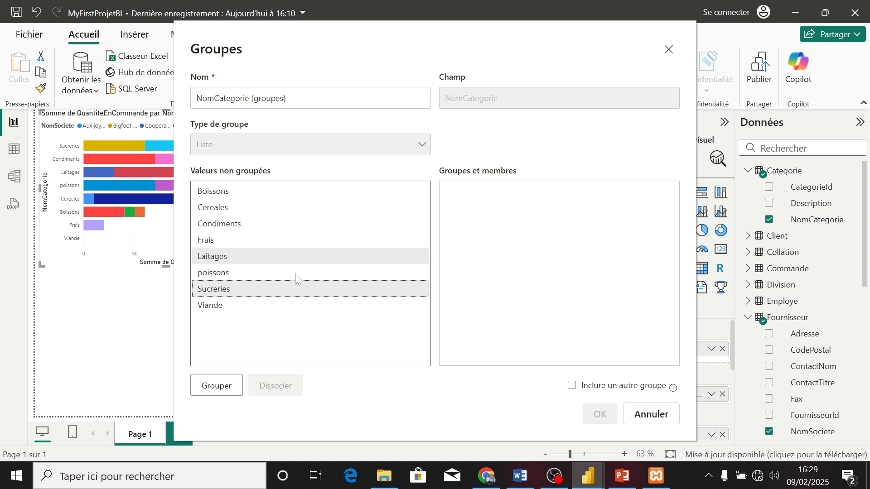
ctrl+click(226, 212)
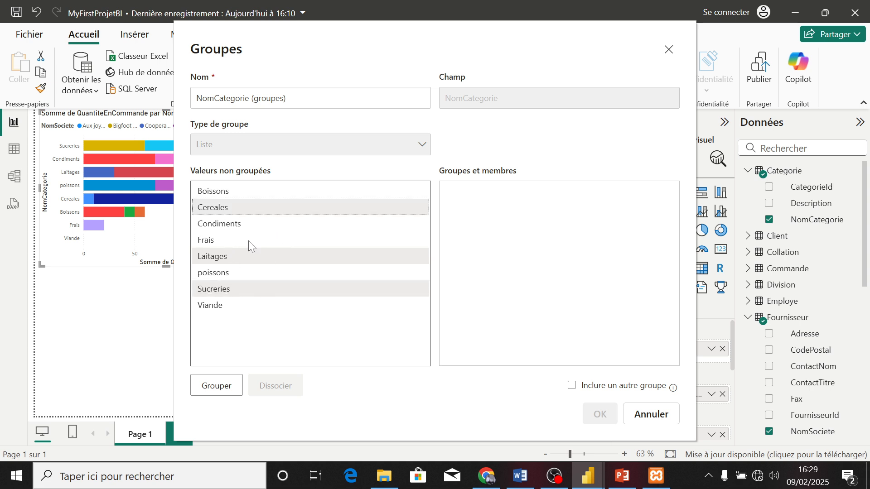
click(228, 389)
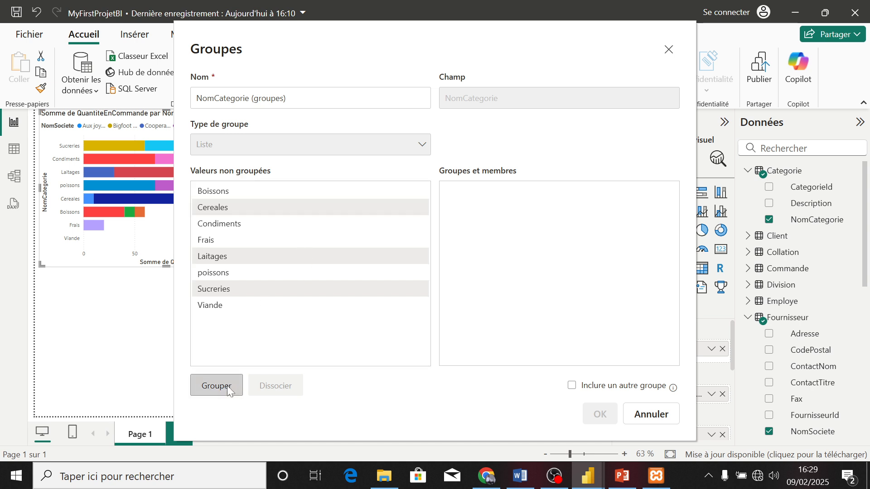
Rename the group containing Cereales, Laitages and Sucreries as Top Categories
double_click(549, 193)
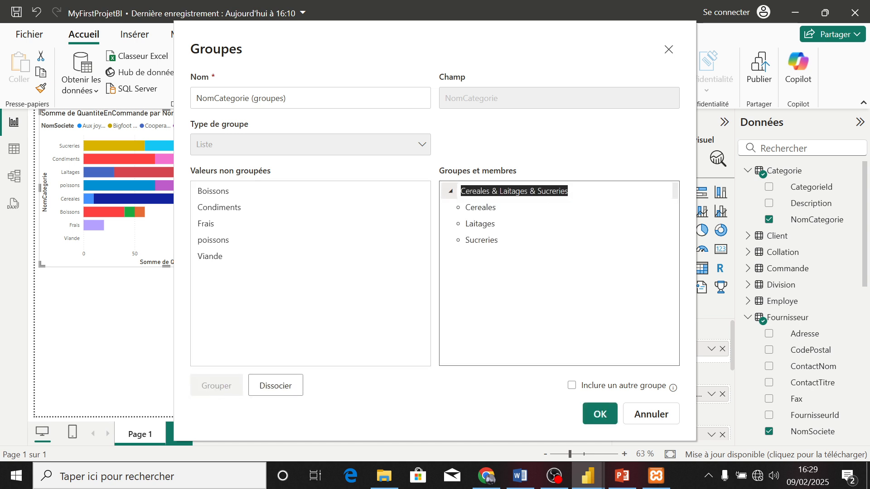
text(Top c)
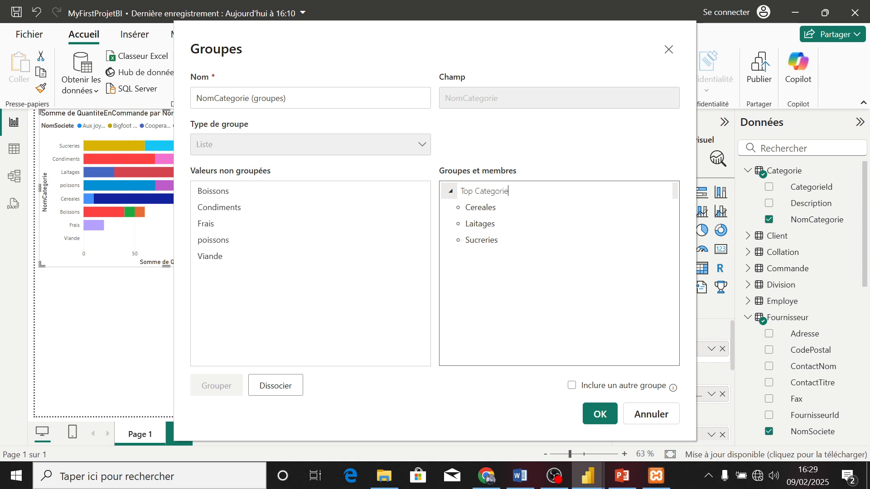
text(ategories)
key(Return)
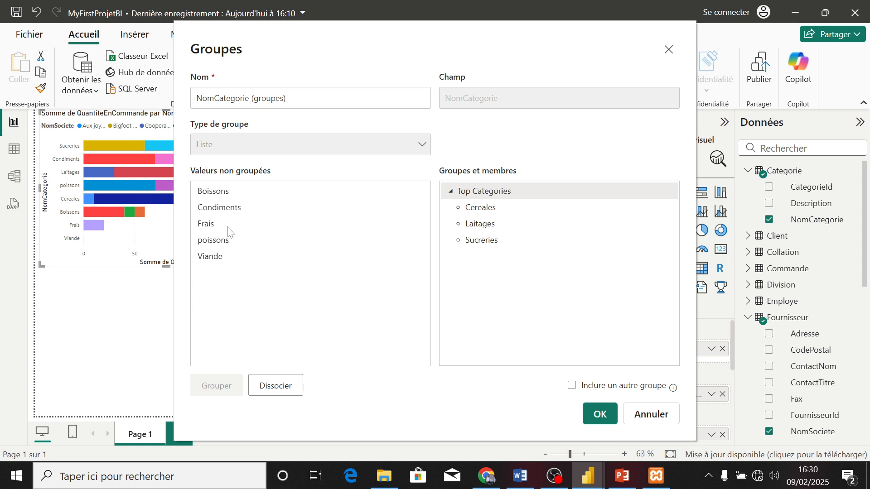
Put Condiments in a group of its own and include an Autre group for all ungrouped values
click(226, 213)
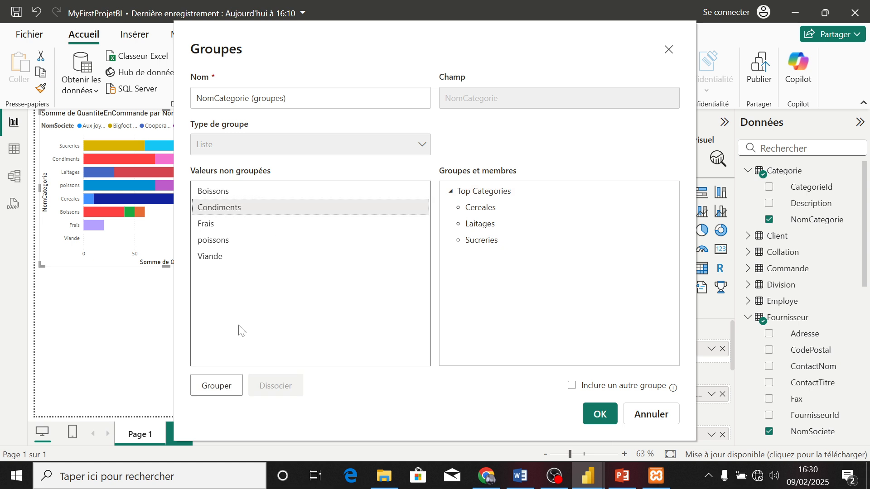
click(224, 385)
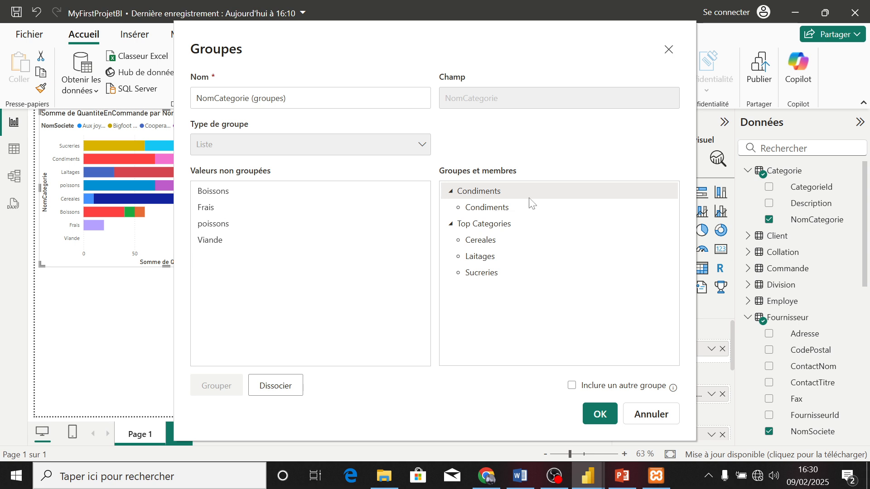
click(573, 387)
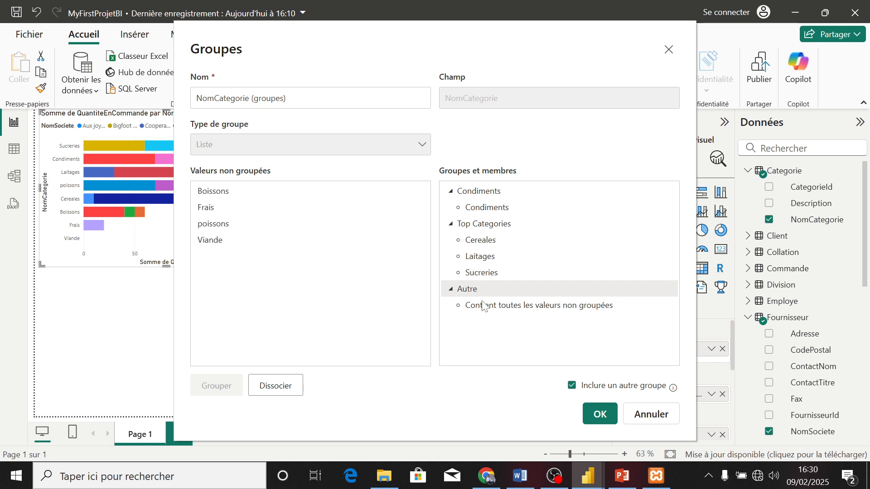
Apply the NomCategorie grouping and replace NomSociete with NomCategorie (groupes) as the bar chart's legend
click(594, 419)
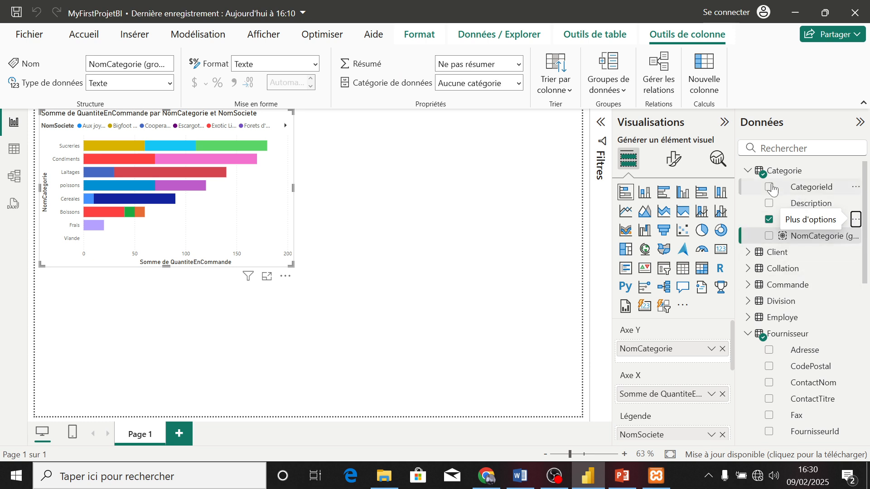
click(782, 174)
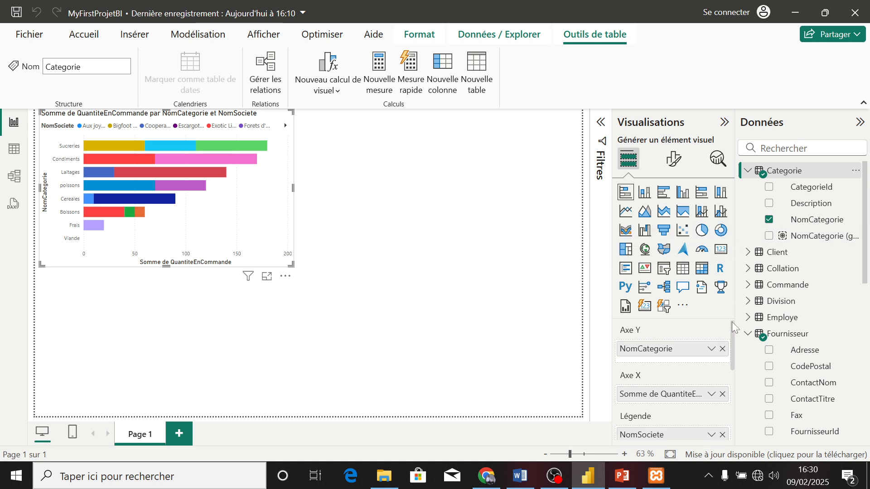
drag(734, 329, 731, 353)
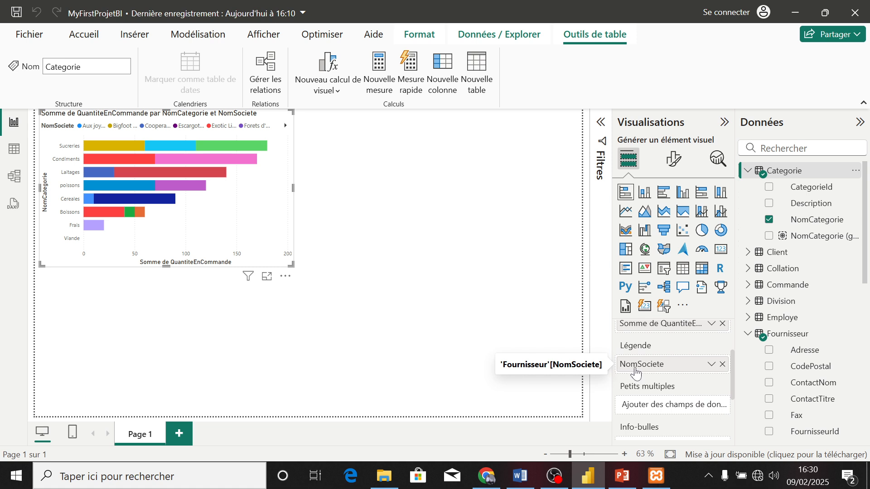
click(723, 365)
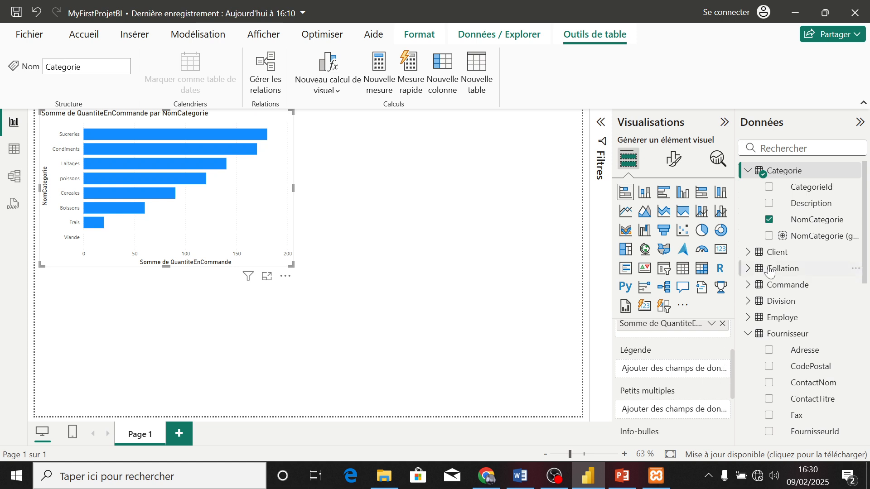
drag(823, 241, 691, 372)
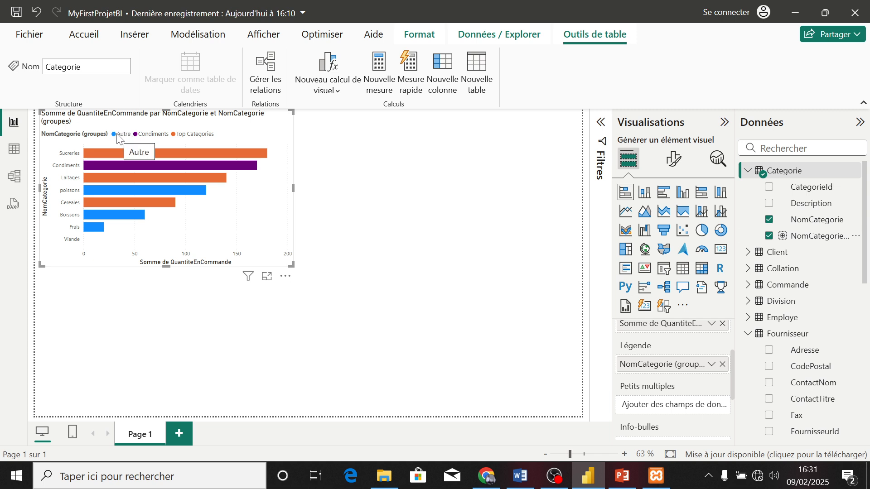
Examine the group and quantity of the Condiments bar in the bar chart, then clear the highlighting
click(234, 150)
mouse_move(229, 150)
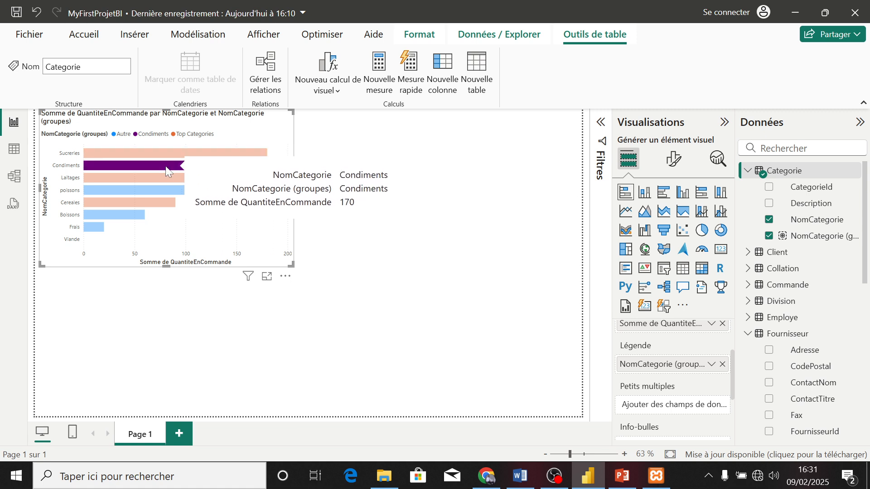
click(199, 178)
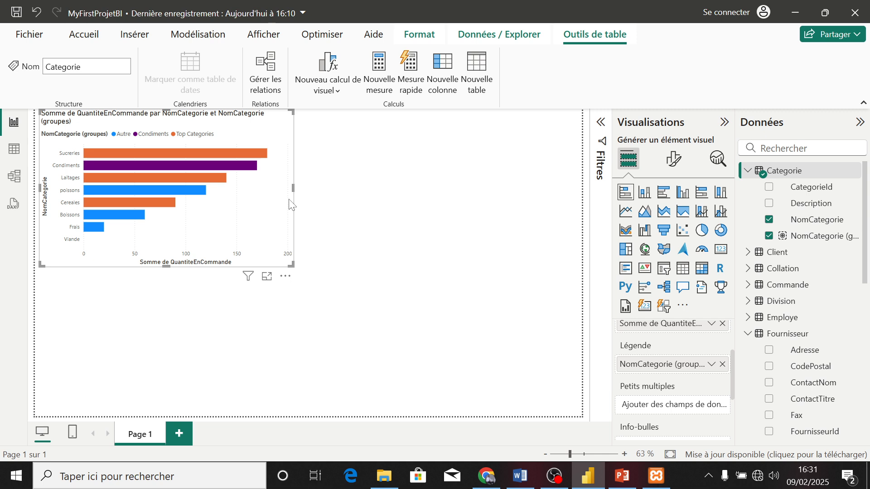
Add a treemap below the bar chart with NomSociete as category and QuantiteEnCommande from Produit as values
click(345, 218)
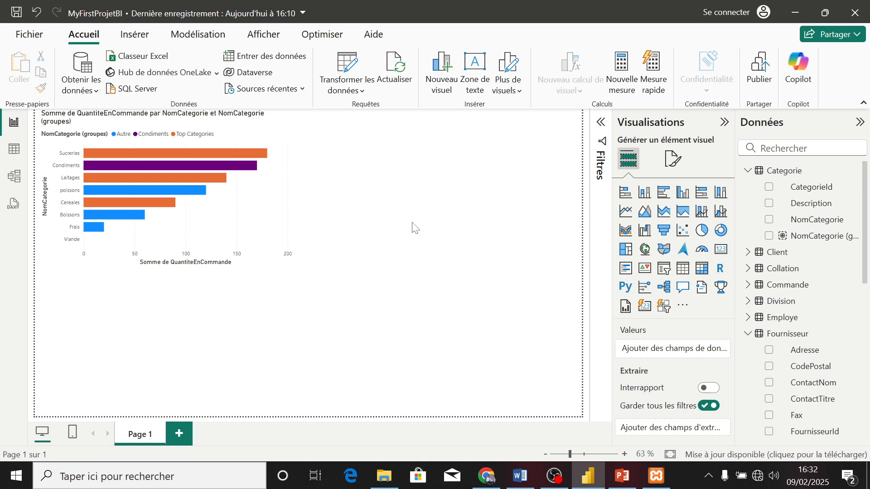
click(627, 253)
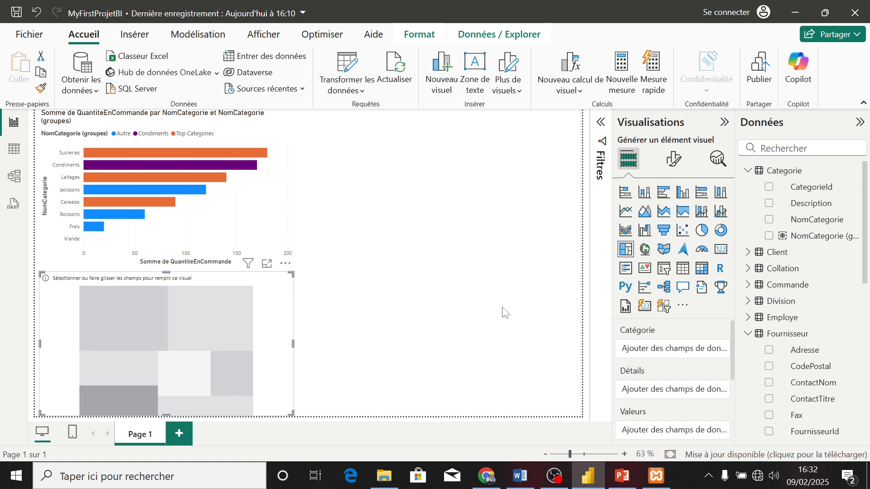
click(748, 170)
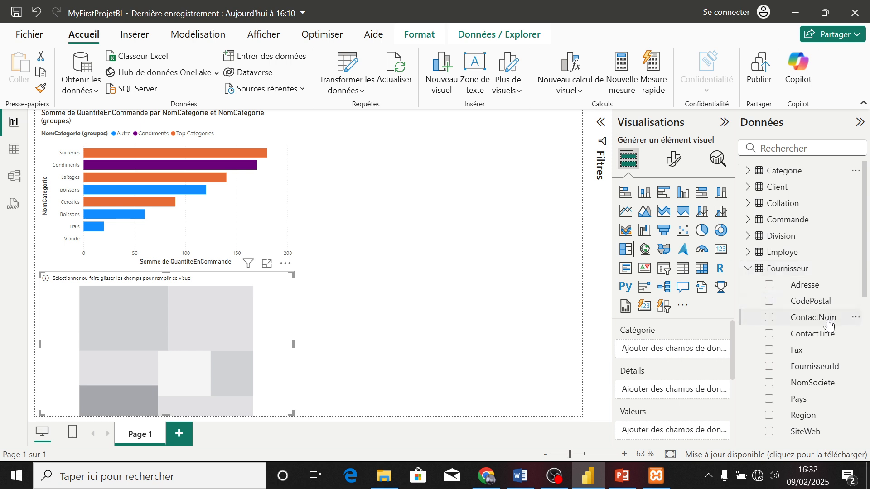
click(769, 385)
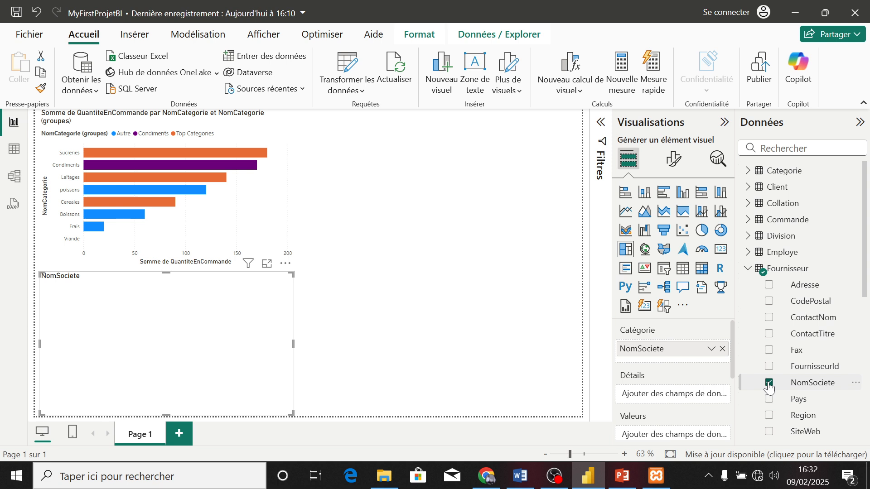
drag(868, 297, 868, 390)
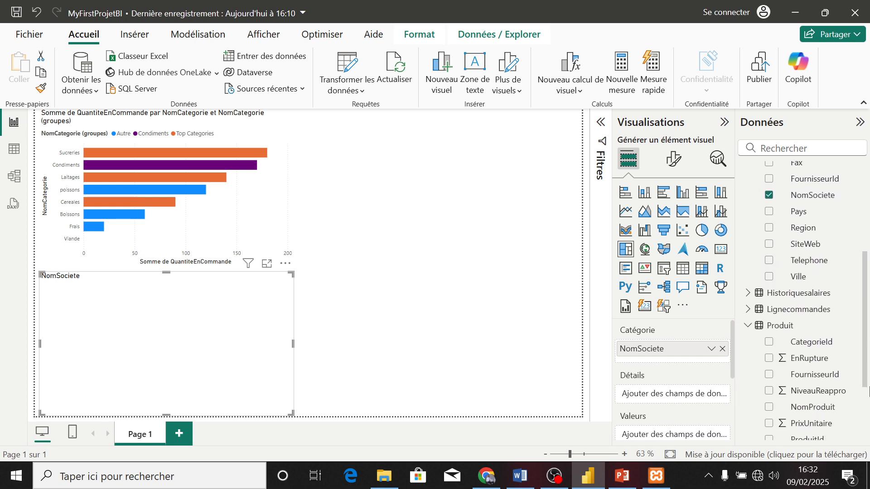
scroll(869, 390, down, 3)
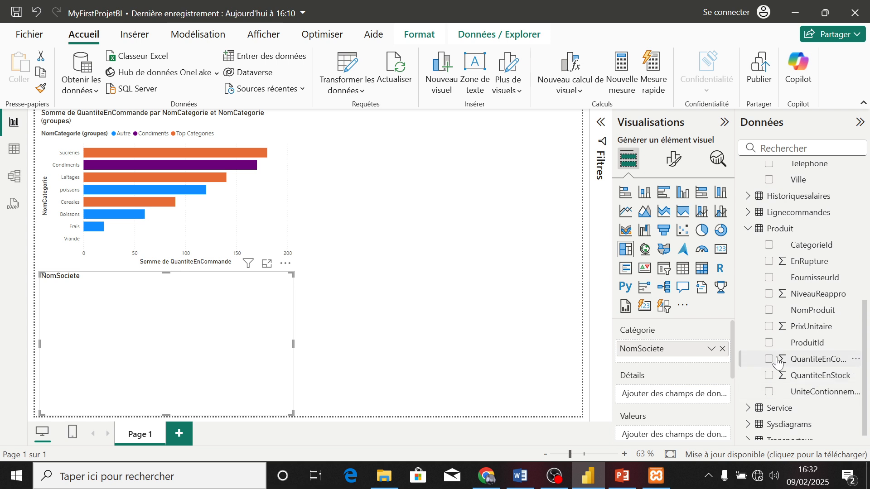
click(769, 359)
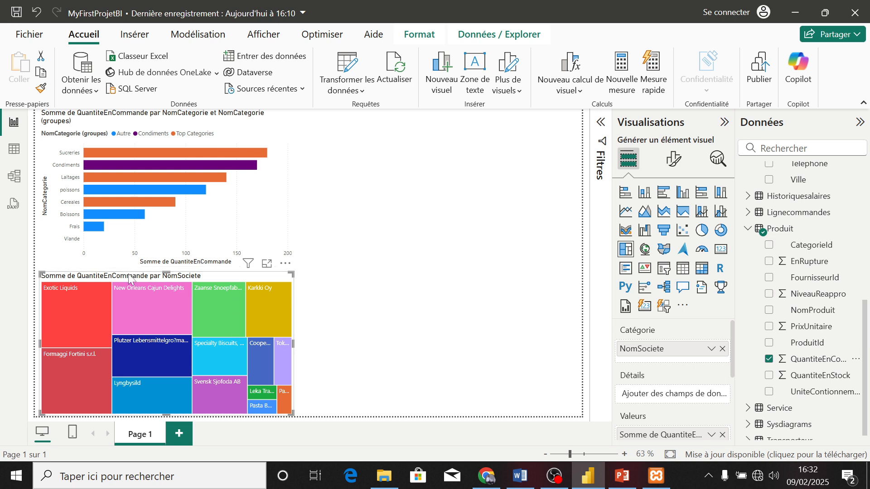
Highlight Exotic Liquids in the treemap to examine its share of each category in the bar chart
mouse_move(86, 303)
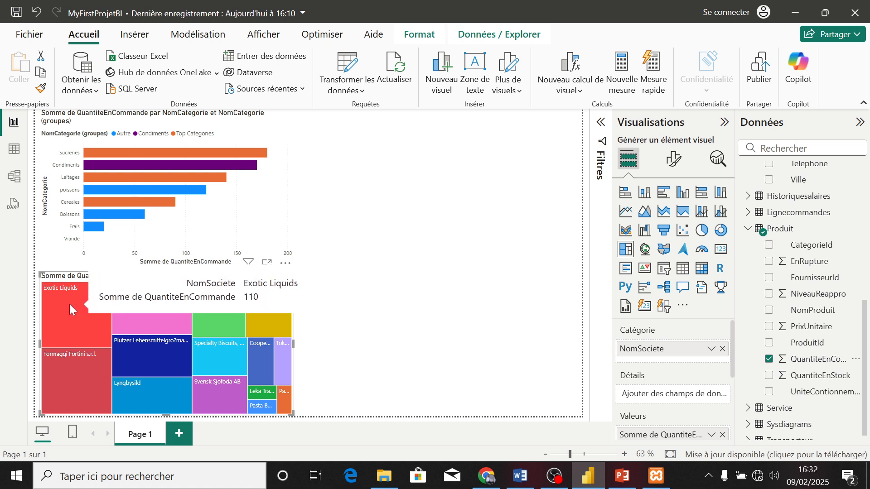
click(69, 304)
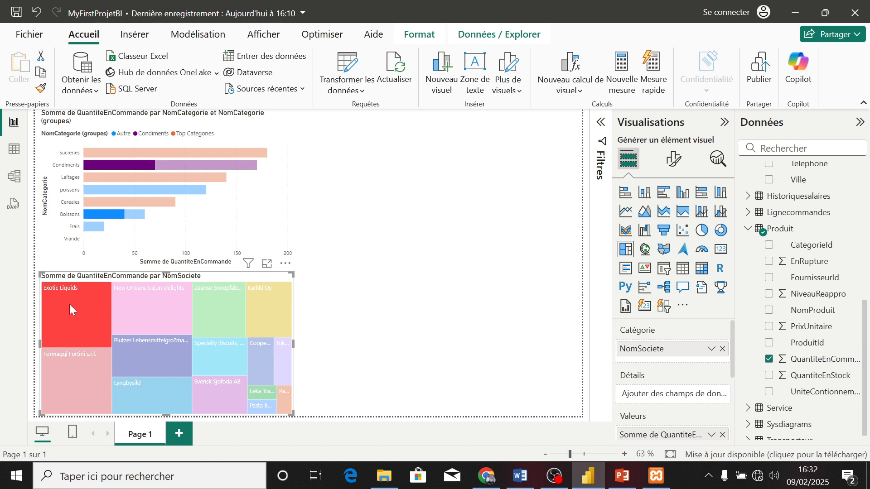
mouse_move(198, 186)
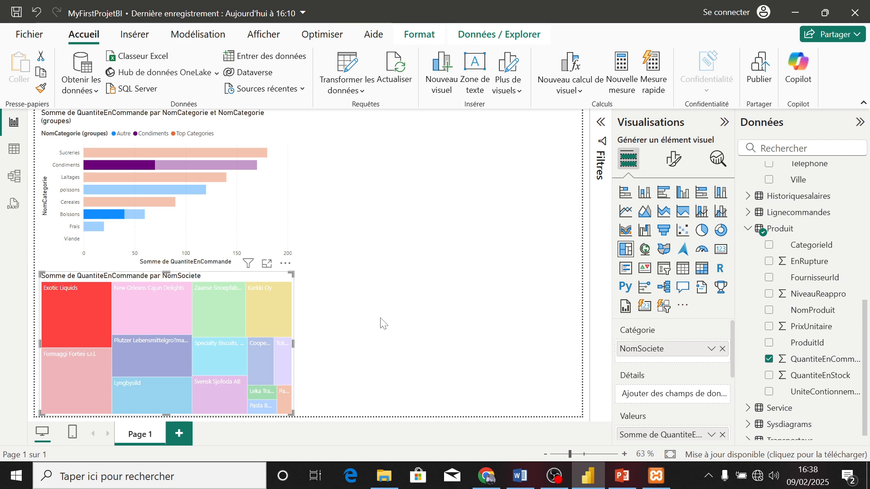
click(553, 481)
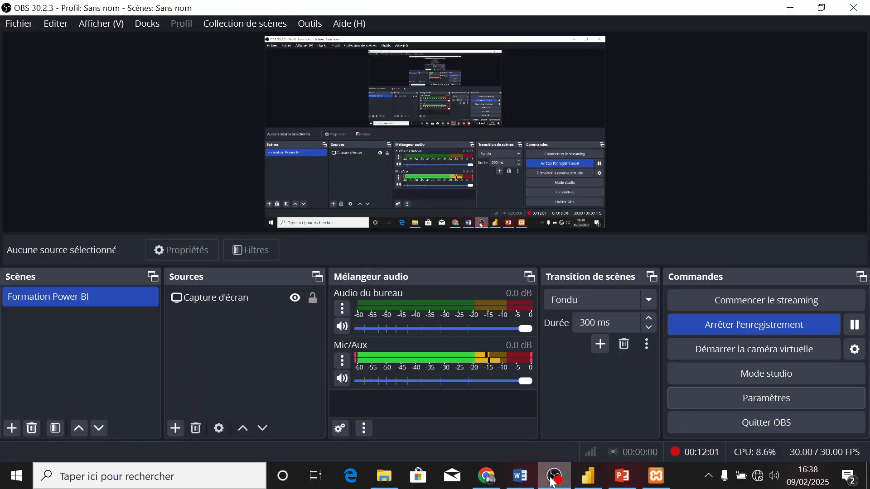
click(553, 480)
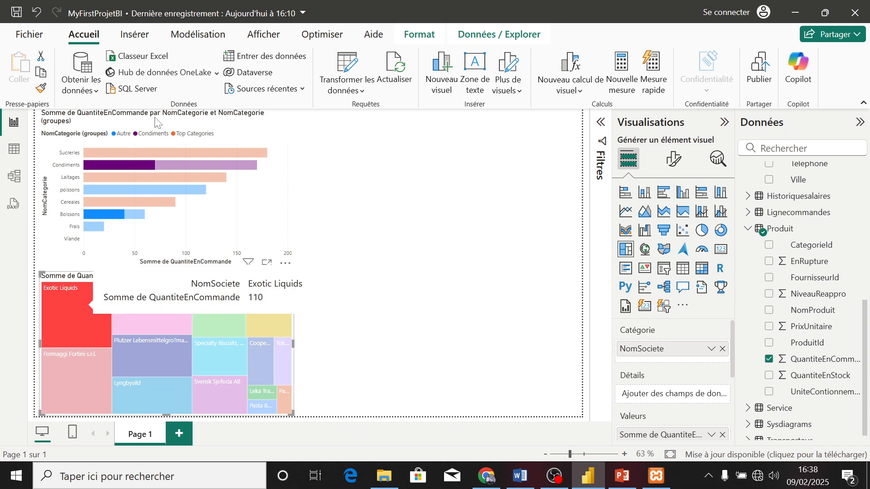
Compare the bar chart highlighting for Exotic Liquids and New Orleans Cajun Delights, and examine the Condiments bar's highlighted quantity
click(75, 305)
click(90, 301)
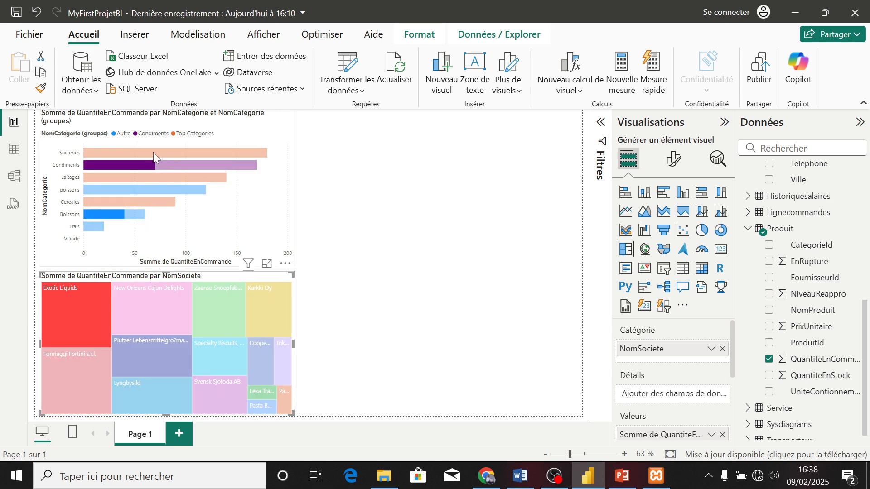
mouse_move(168, 152)
click(140, 306)
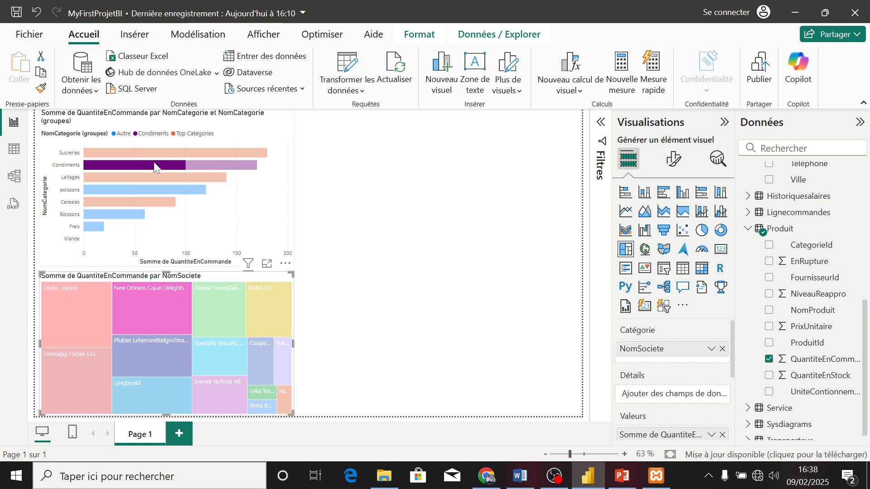
mouse_move(154, 168)
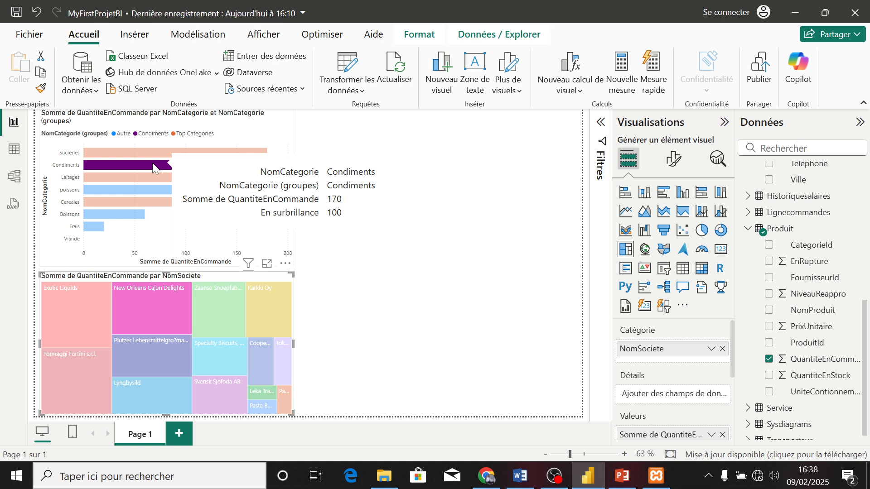
Cross-highlight the bar chart by Zaanse Snoepfabriek, Plutzer Lebensmittelgro, Formaggi Fortini, Lyngbysild and Specialty Biscuits in turn
click(206, 301)
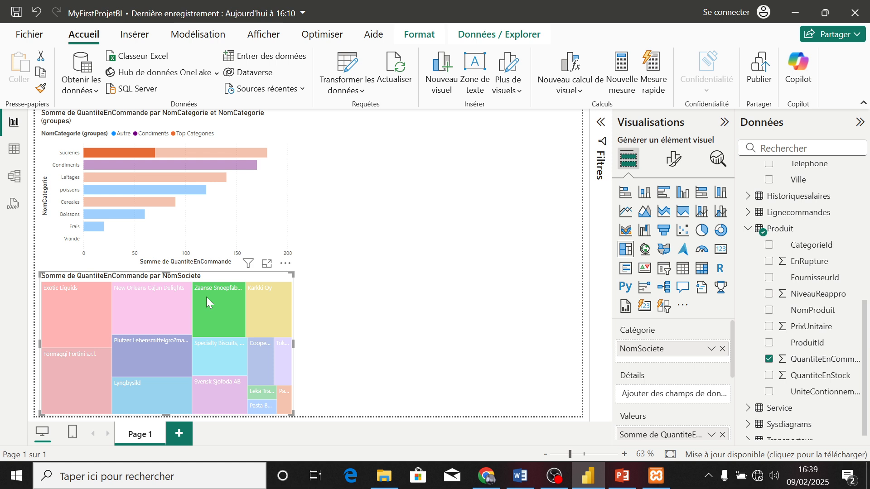
mouse_move(208, 295)
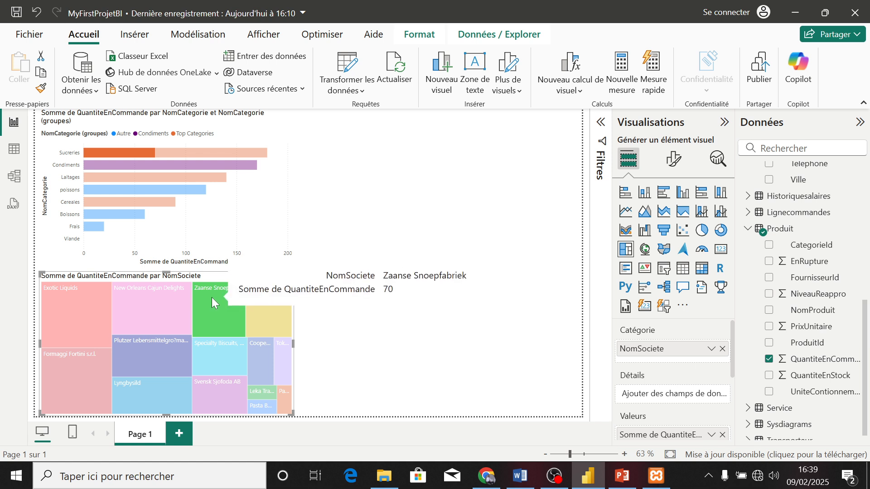
click(217, 344)
click(146, 352)
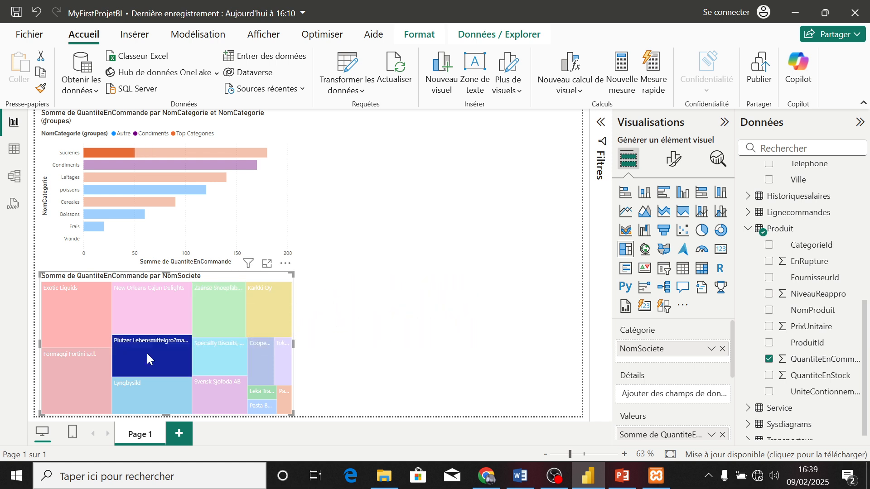
click(84, 376)
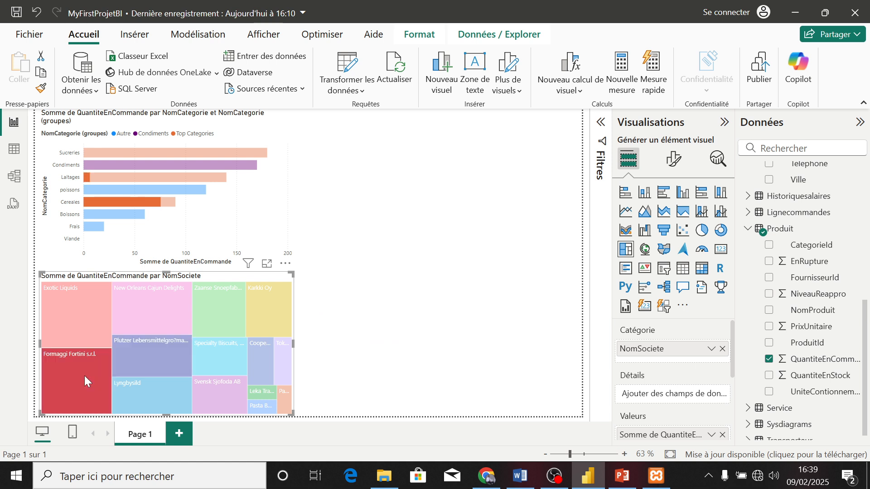
click(127, 388)
click(211, 356)
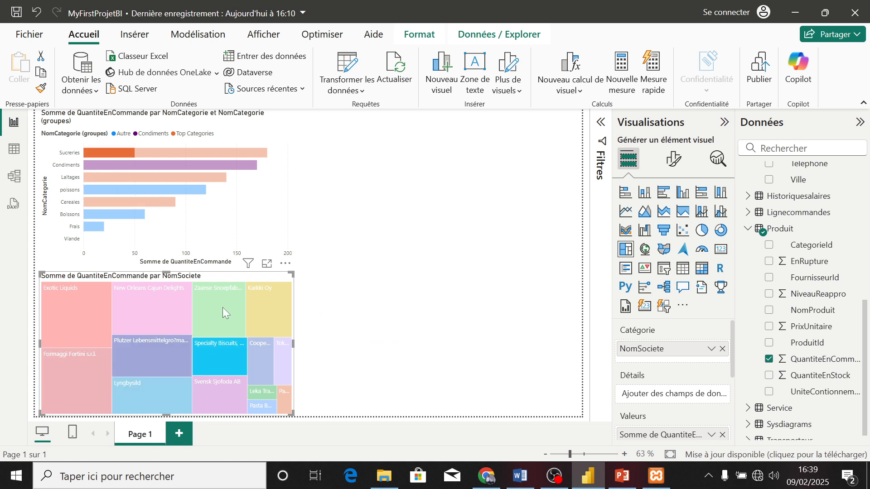
Cross-highlight the bar chart by Zaanse Snoepfabriek, New Orleans Cajun Delights, Exotic Liquids and Formaggi Fortini, then clear the treemap selection
click(220, 307)
click(162, 303)
click(65, 311)
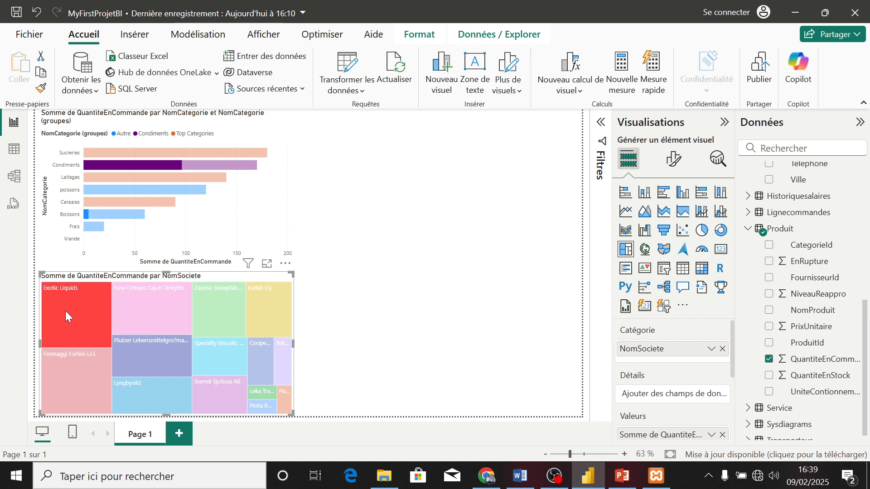
click(75, 370)
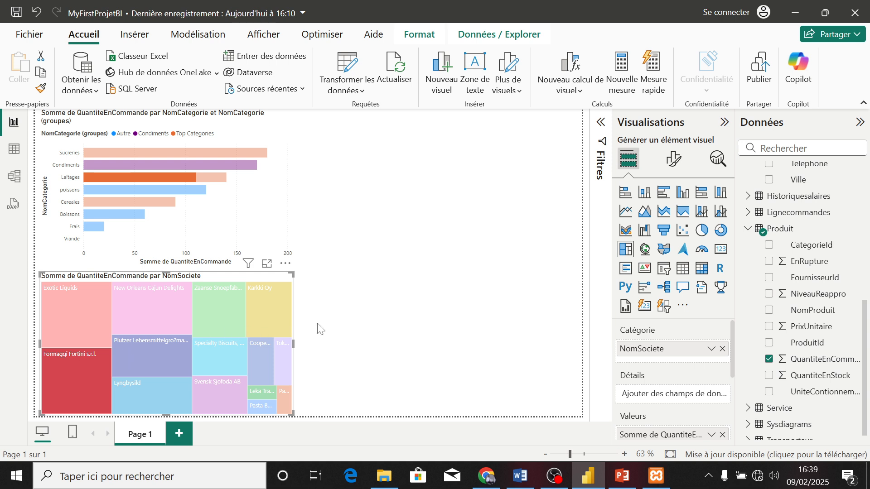
click(361, 325)
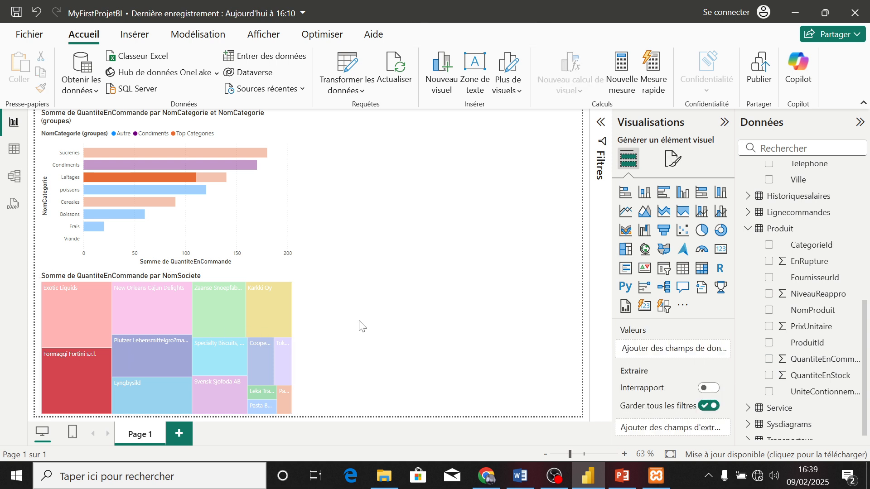
click(89, 367)
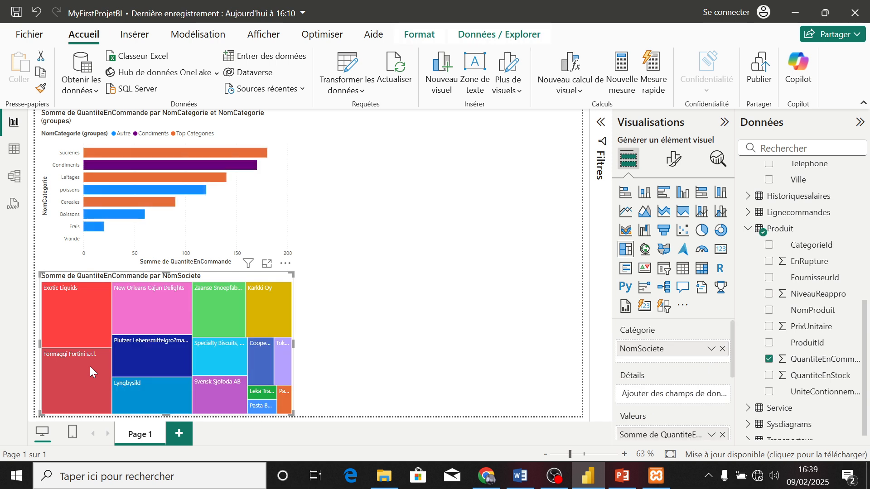
Add the Categorie table's NomCategorie (groupes) field as a filter on this page
click(462, 264)
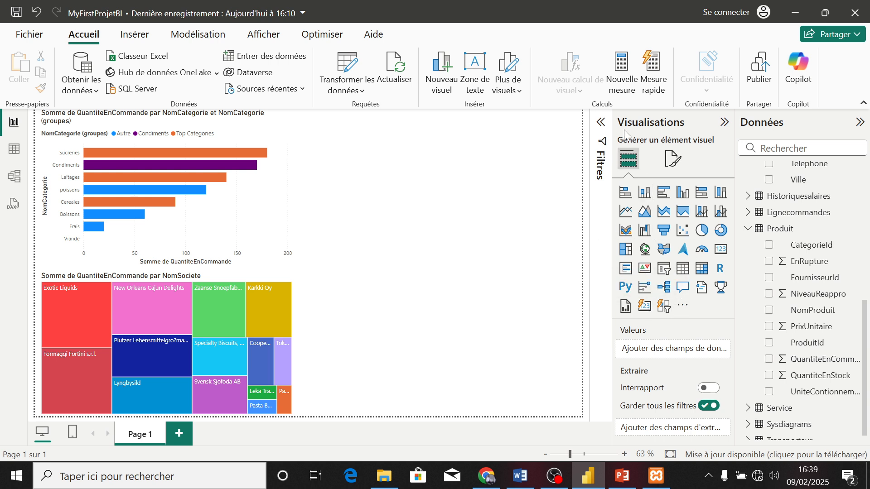
click(601, 121)
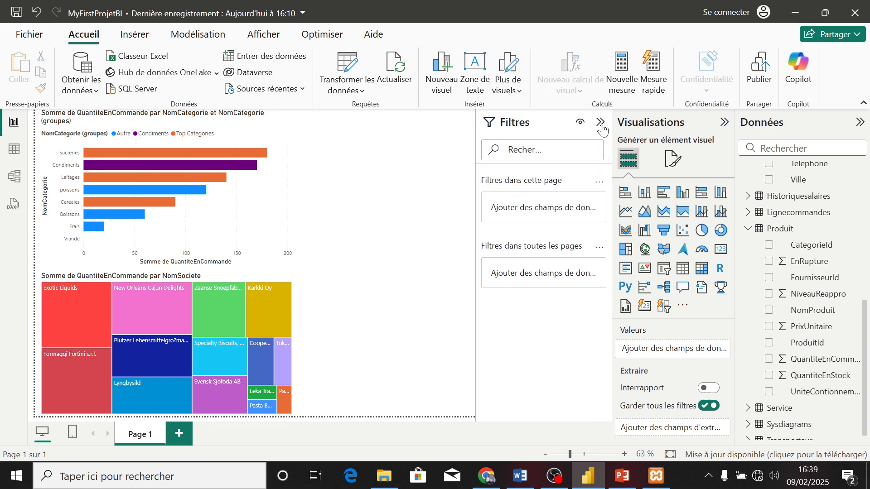
click(724, 121)
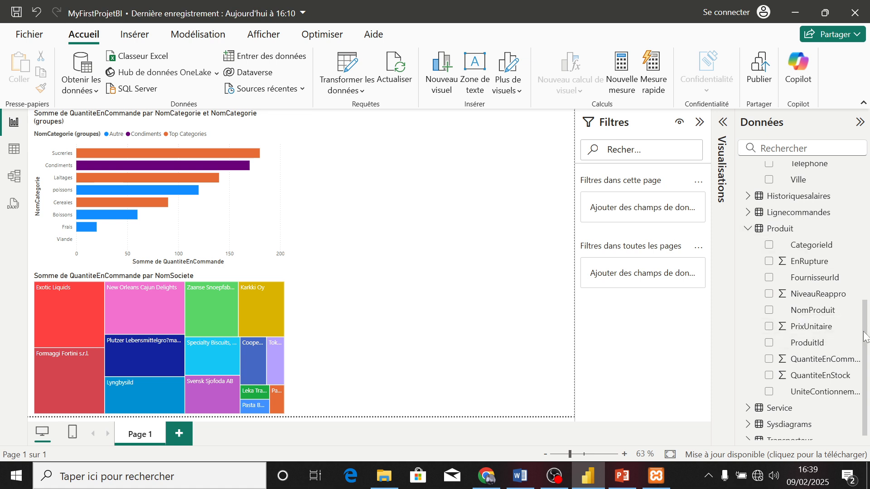
drag(866, 336, 869, 197)
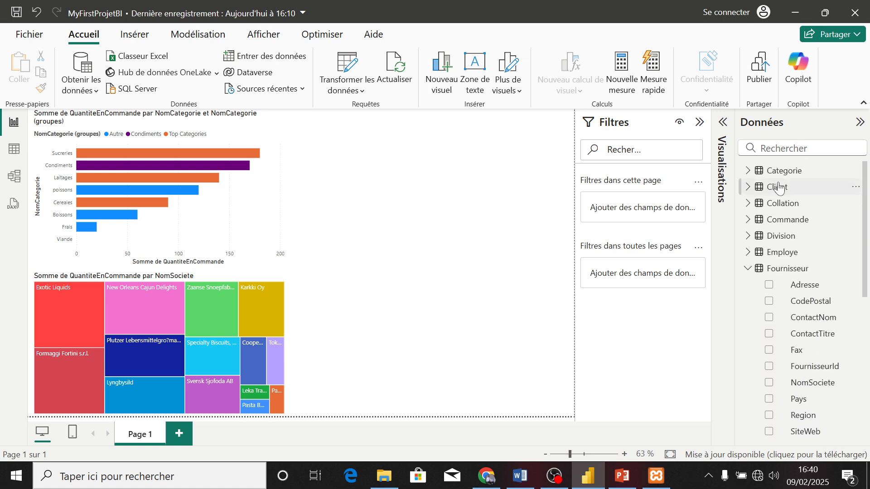
click(749, 171)
drag(801, 232, 654, 208)
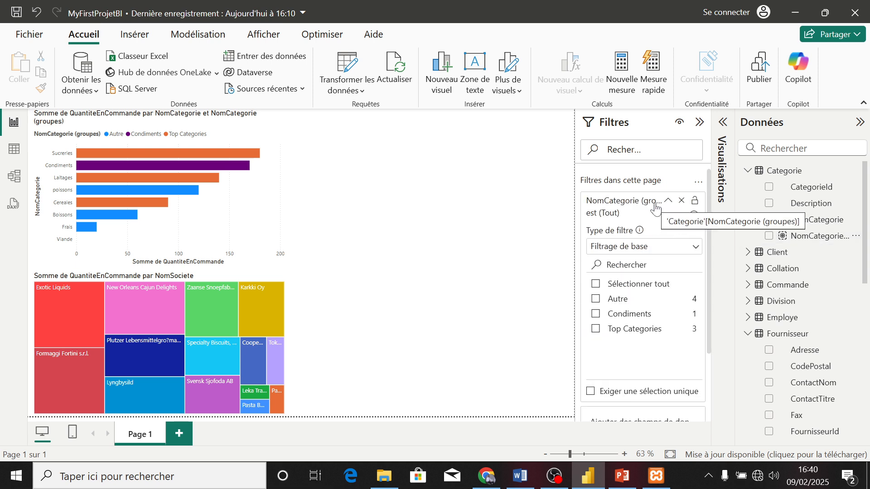
Using basic filtering, filter the page by Condiments alone, by Top Categories alone, and finally by both groups together
click(679, 249)
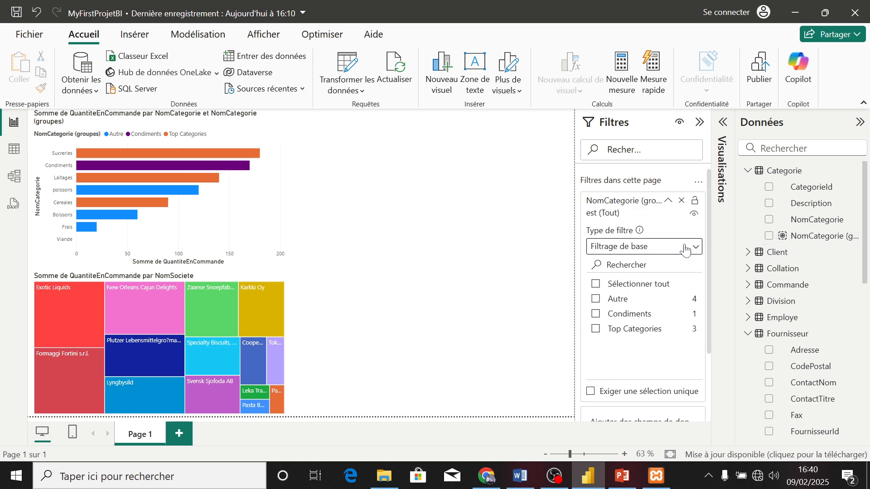
click(676, 227)
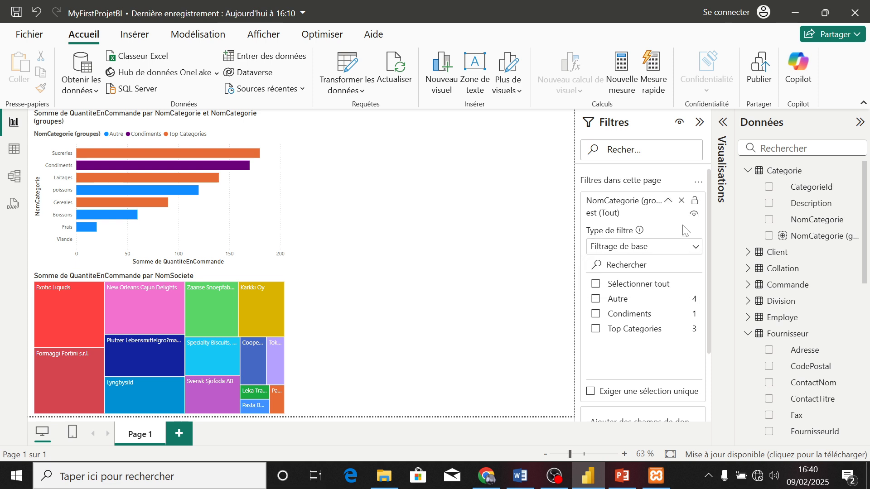
click(597, 316)
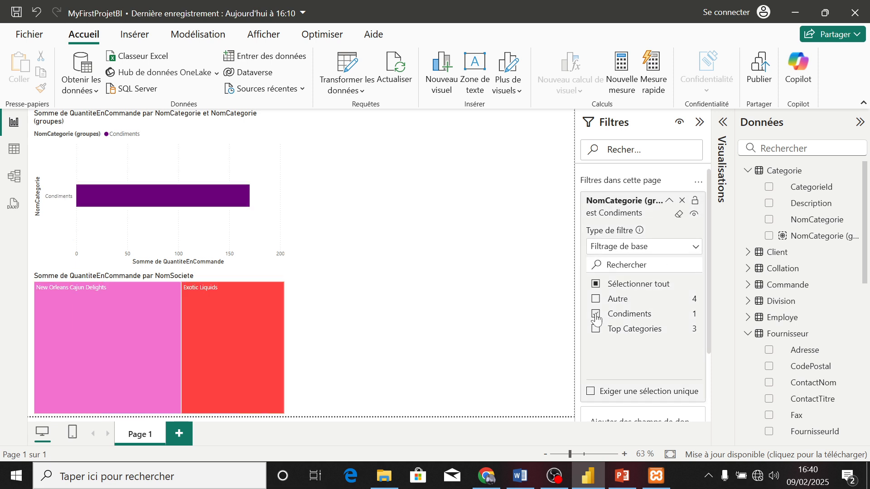
click(596, 316)
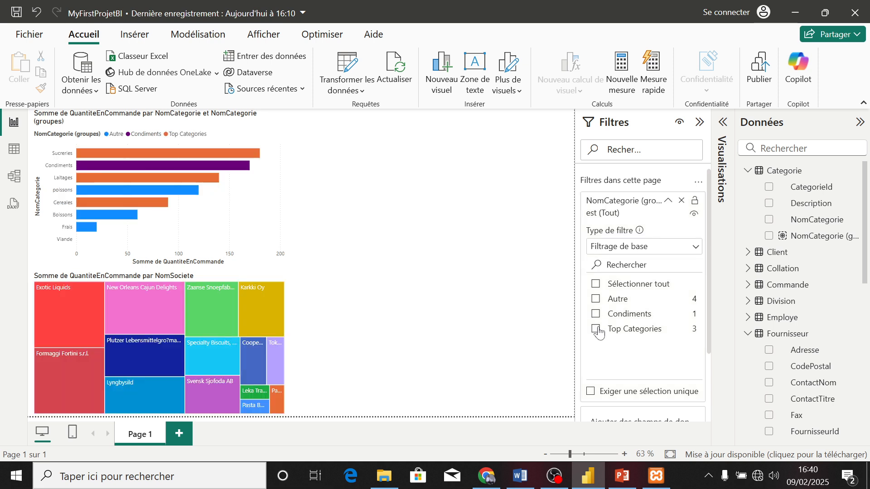
click(597, 330)
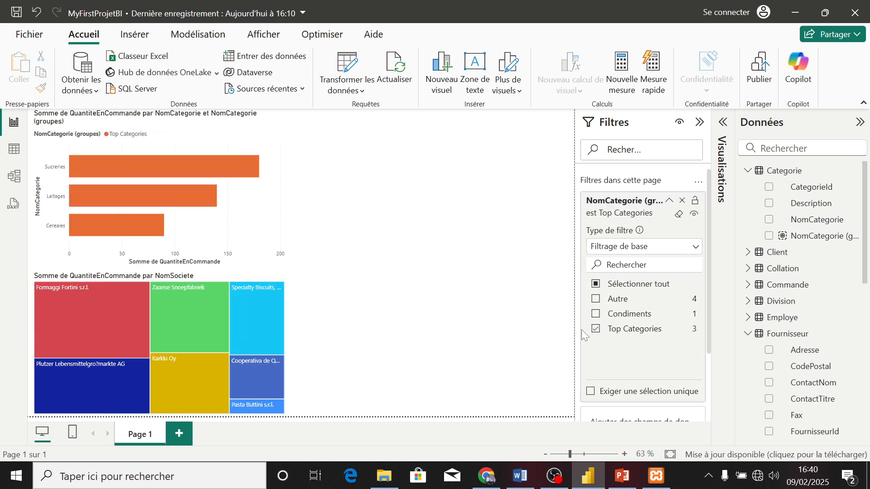
click(597, 315)
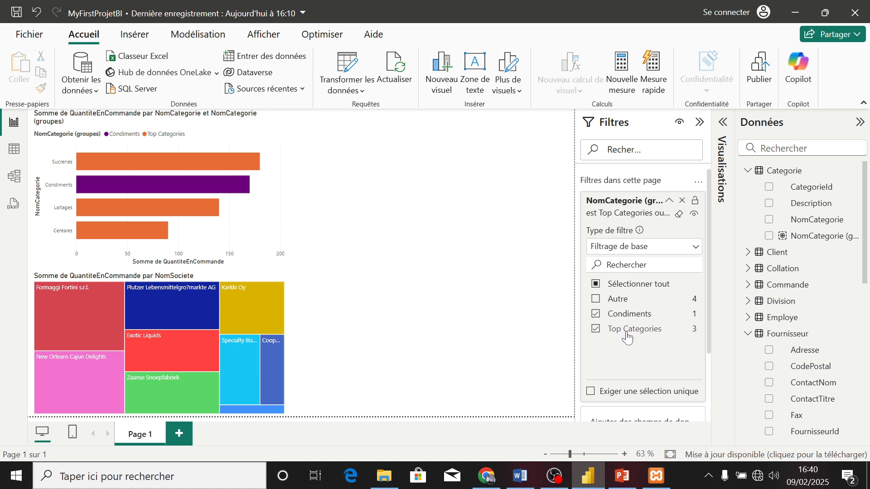
Cross-highlight the filtered bar chart by Formaggi Fortini, Exotic Liquids, Karkki Oy and Specialty Biscuits, examining the highlighted Laitages and Sucreries portions
click(95, 324)
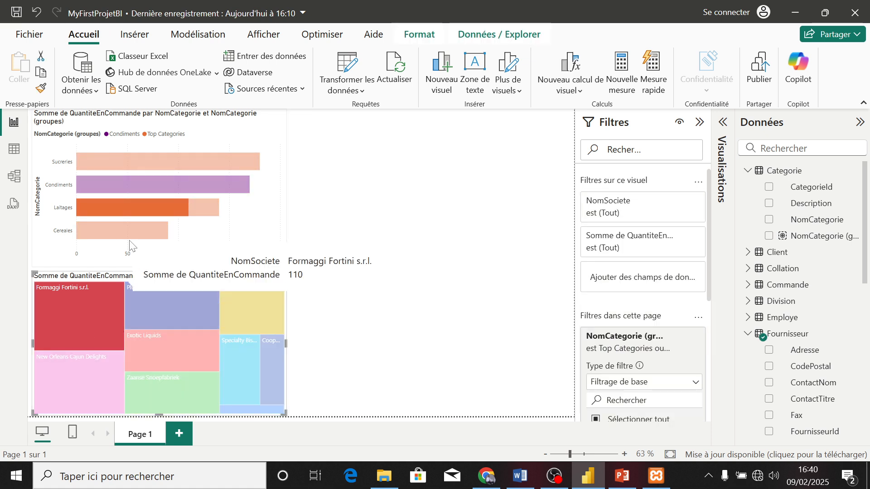
mouse_move(135, 208)
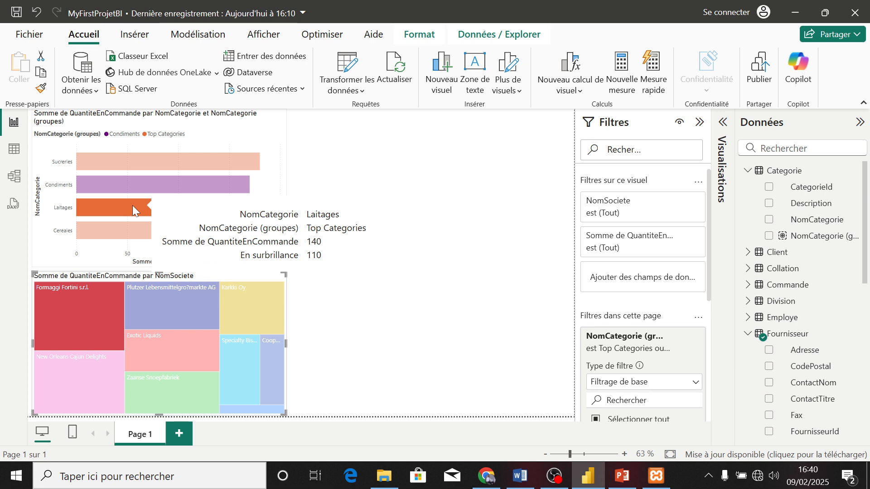
mouse_move(64, 323)
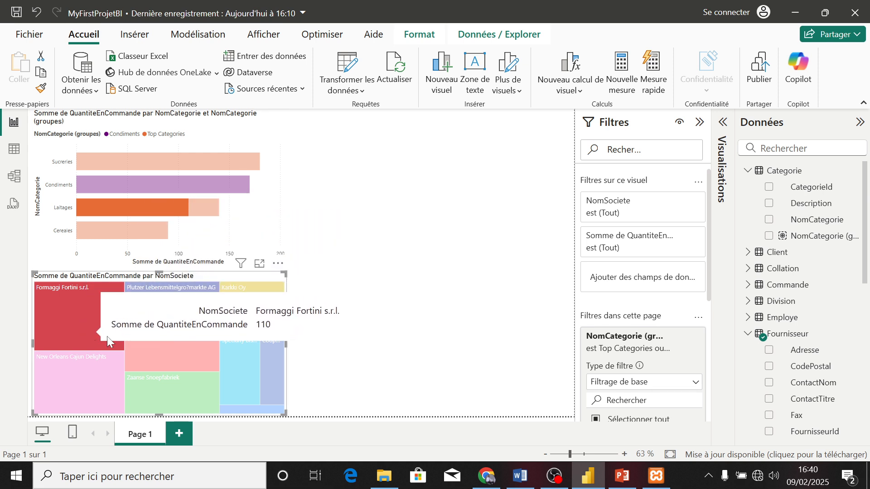
click(167, 343)
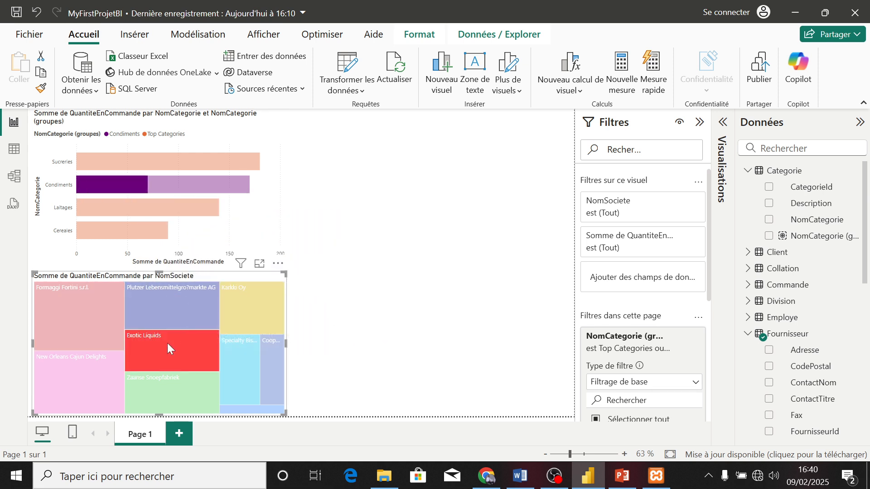
click(230, 310)
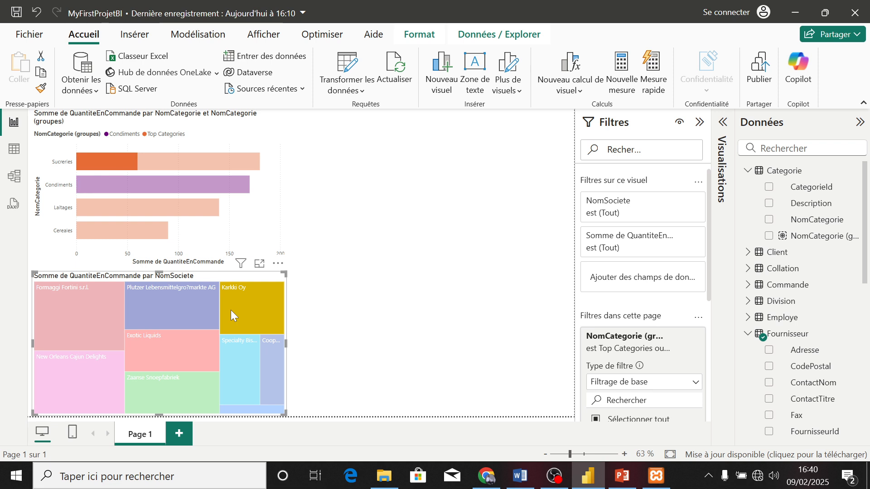
click(240, 358)
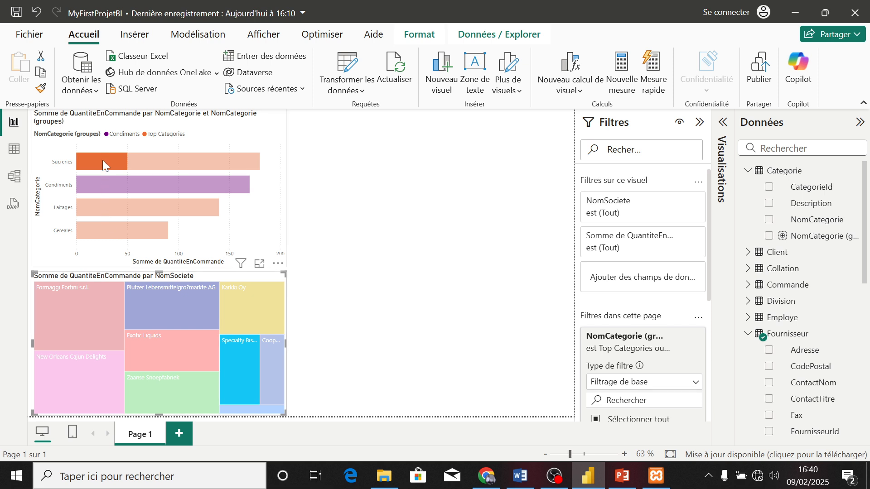
mouse_move(103, 161)
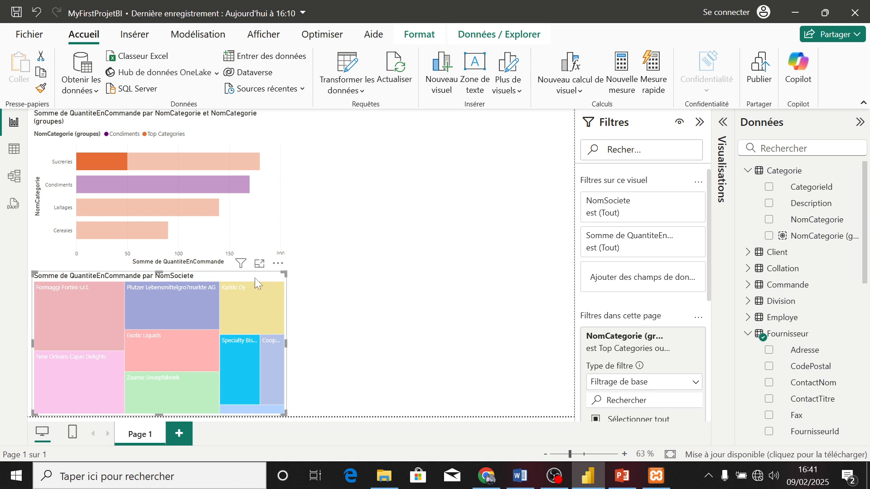
Delete the treemap and the bar chart from the page, and clear the NomCategorie (groupes) page filter's selections
key(Delete)
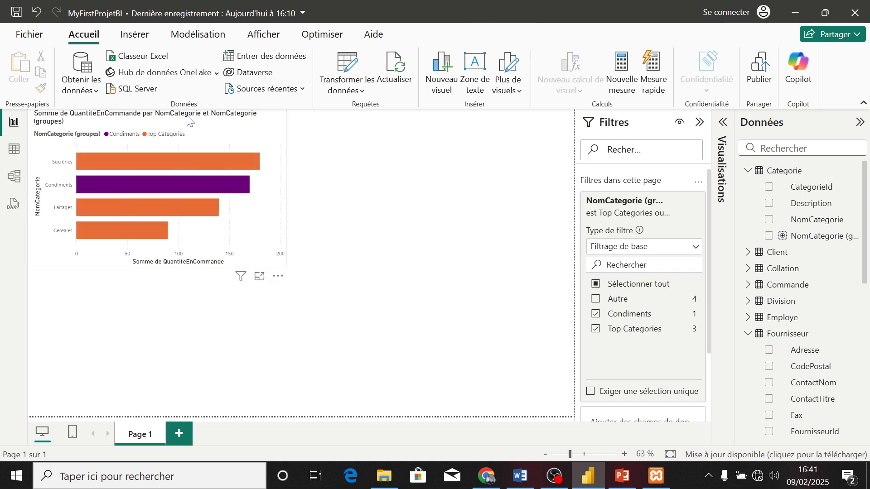
click(188, 121)
key(Delete)
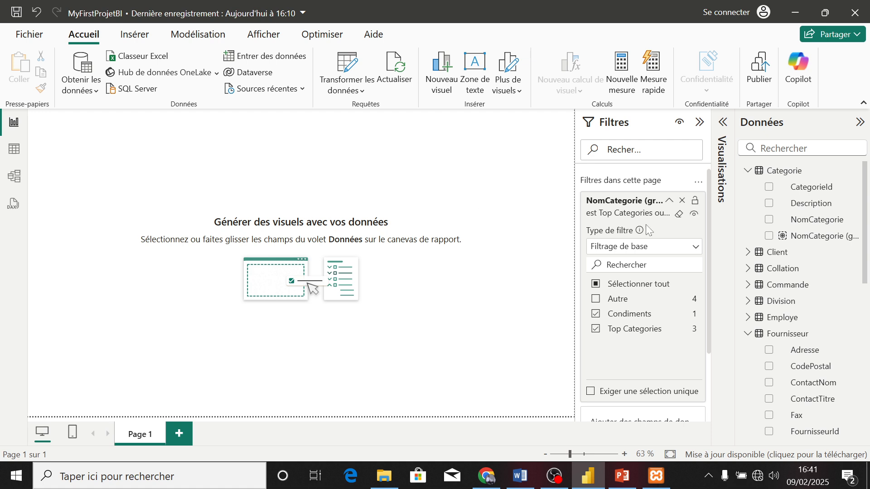
click(680, 213)
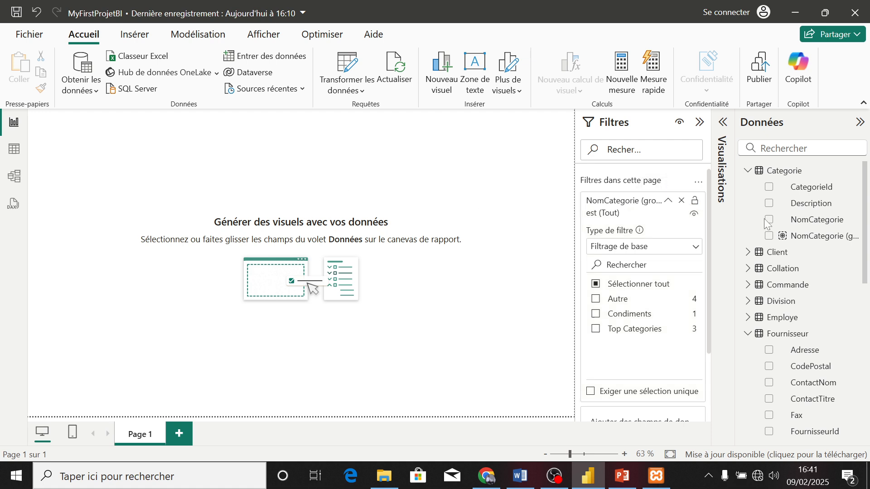
Delete the NomCategorie (groupes) column from the Categorie table in the model
click(748, 171)
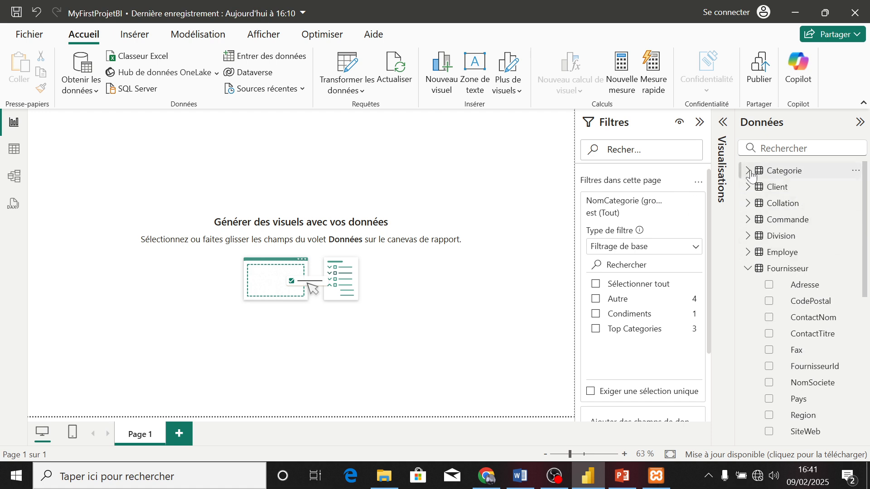
click(748, 171)
click(856, 235)
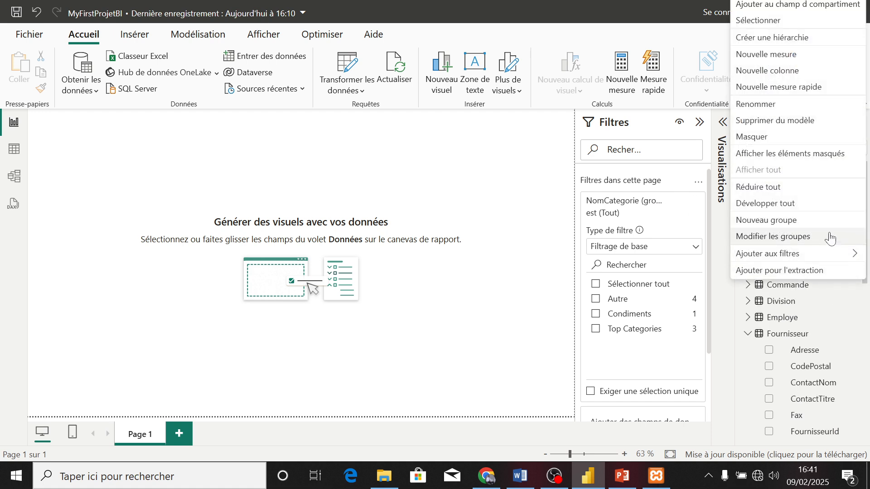
click(775, 120)
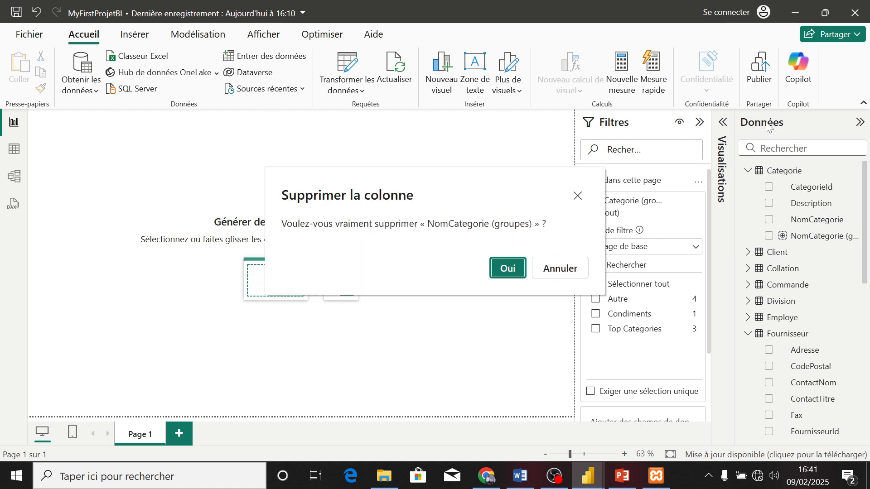
click(507, 268)
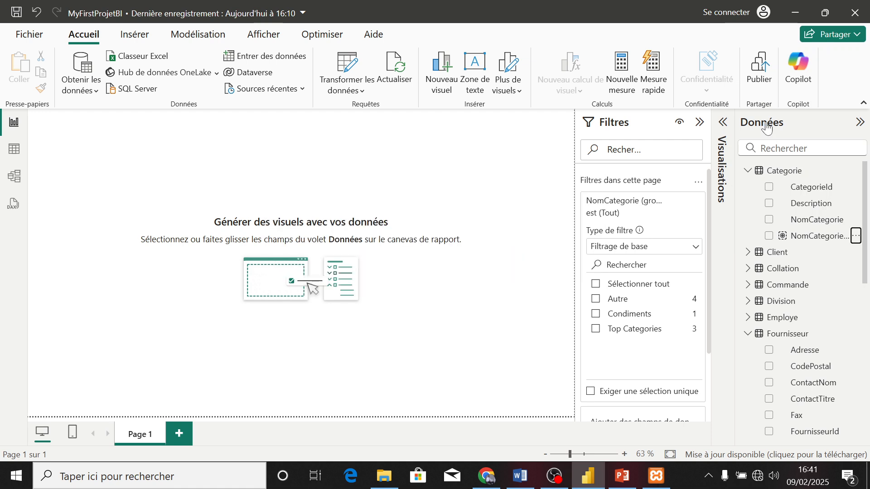
click(748, 170)
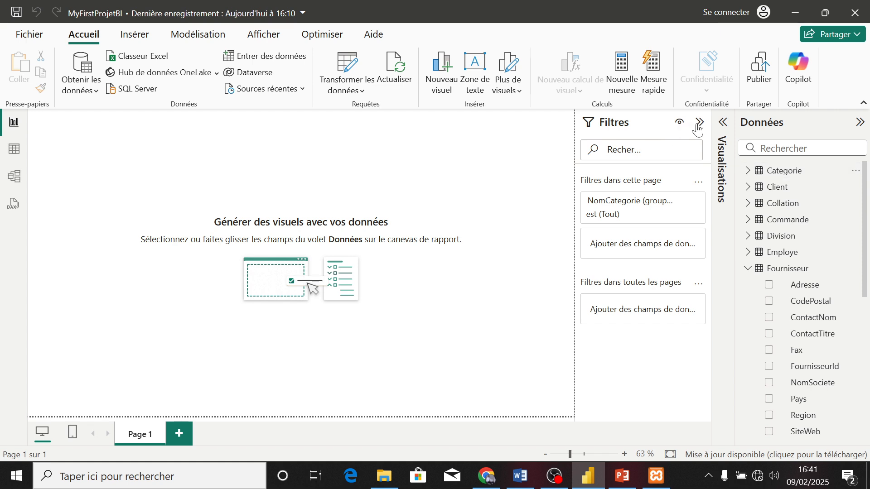
Insert an empty stacked bar chart on the page and enlarge it to nearly twice its width
click(719, 127)
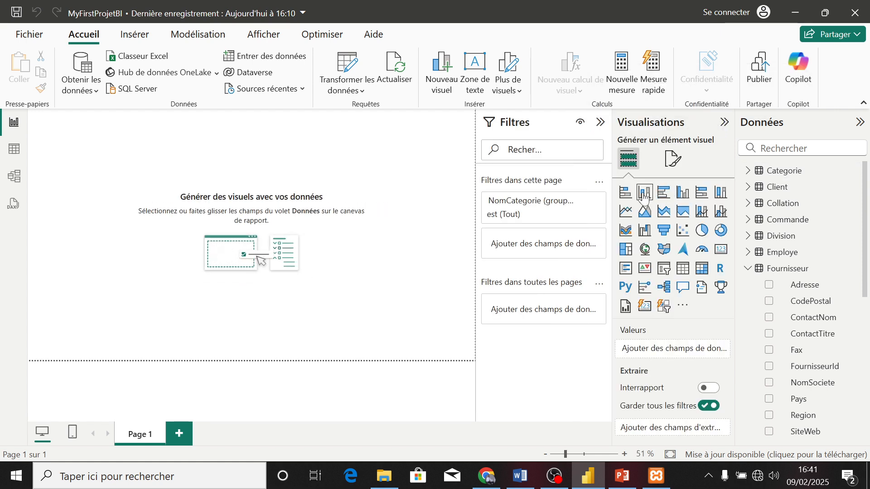
click(626, 194)
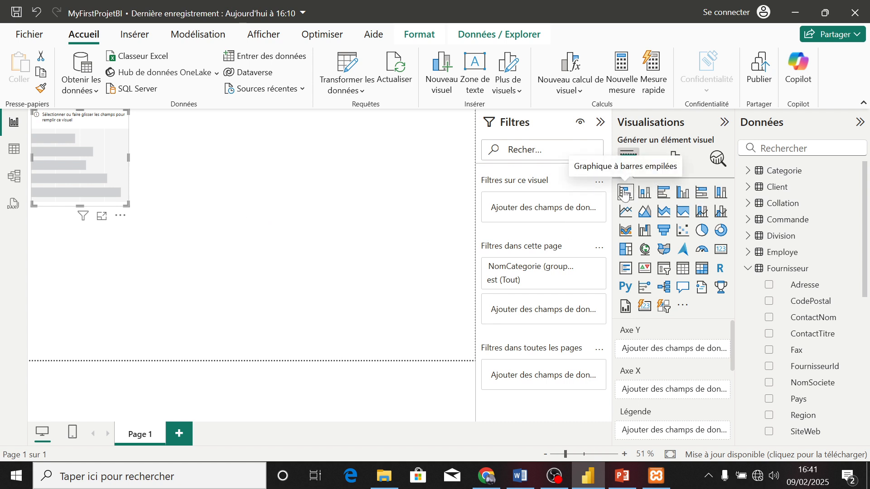
drag(129, 205, 218, 245)
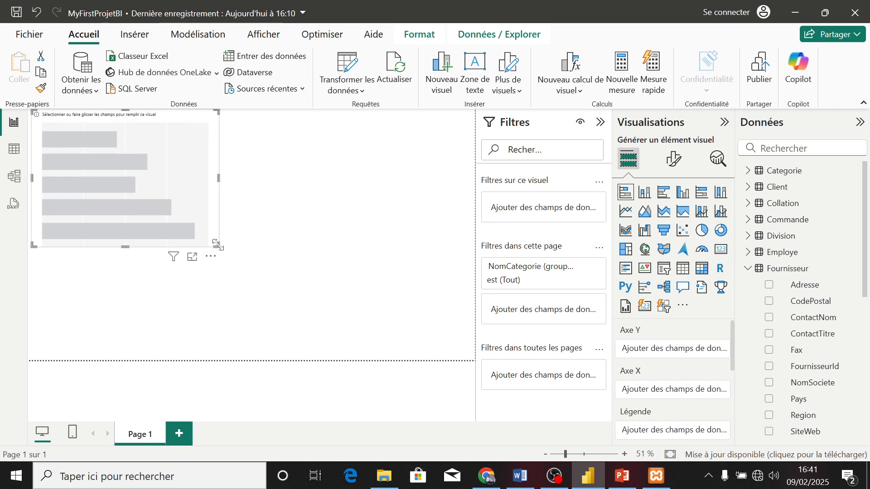
Assign the Employe table's Nom field to the bar chart's Y axis and its Ville field to the legend
click(750, 270)
click(750, 252)
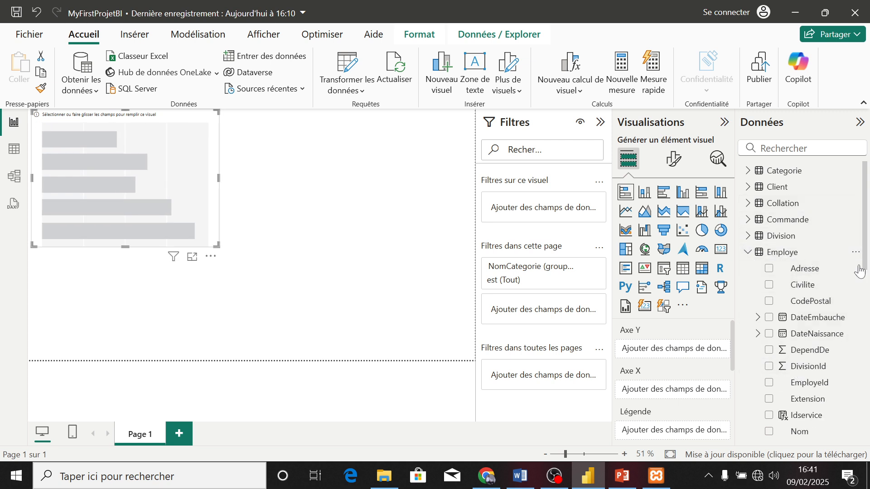
click(769, 432)
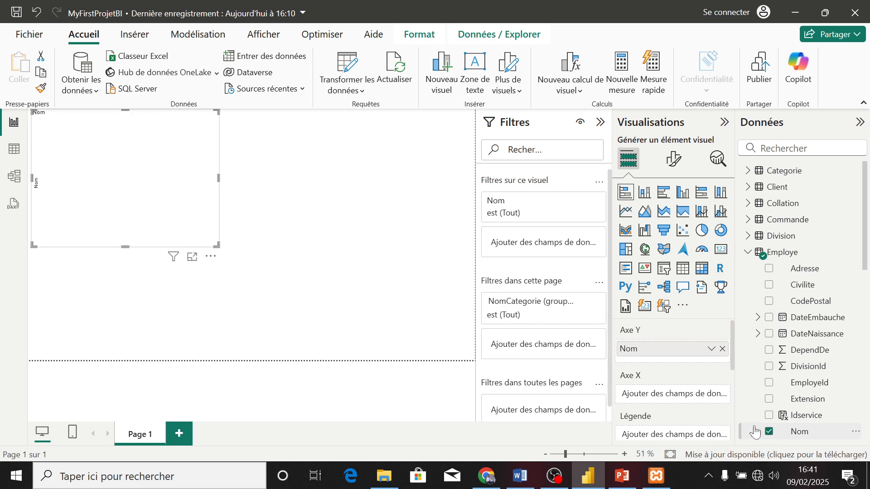
scroll(816, 294, down, 5)
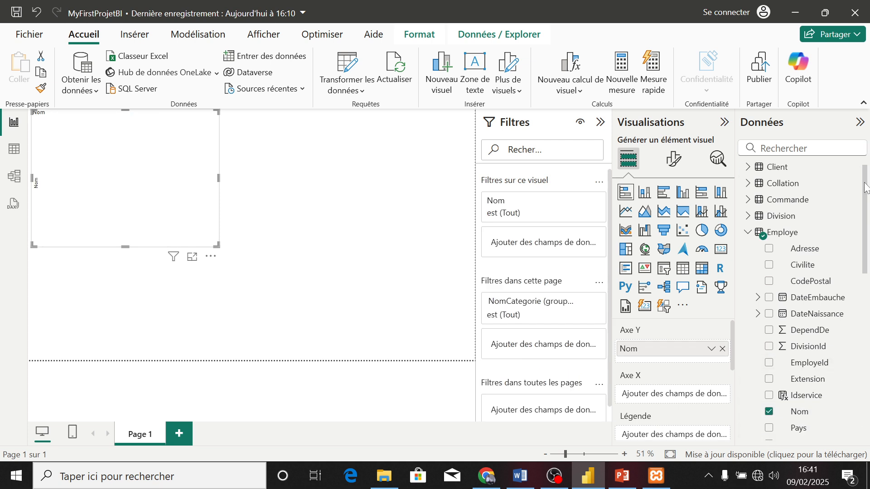
click(770, 373)
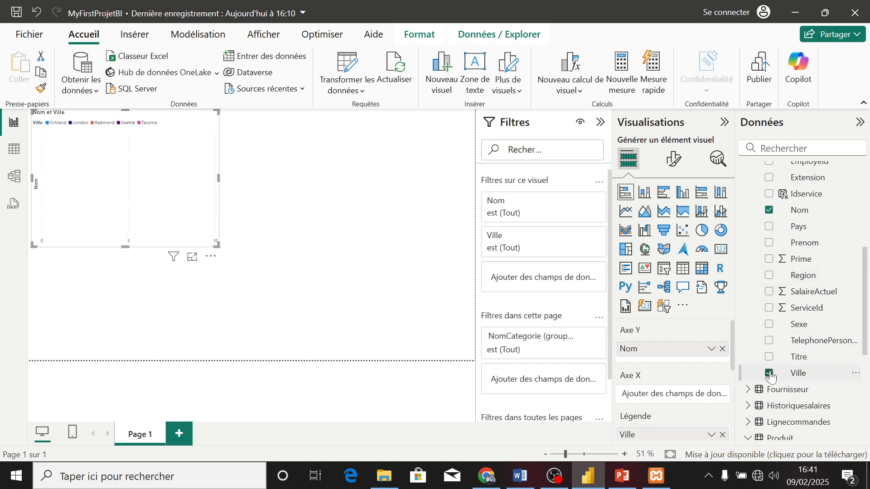
drag(866, 290, 865, 210)
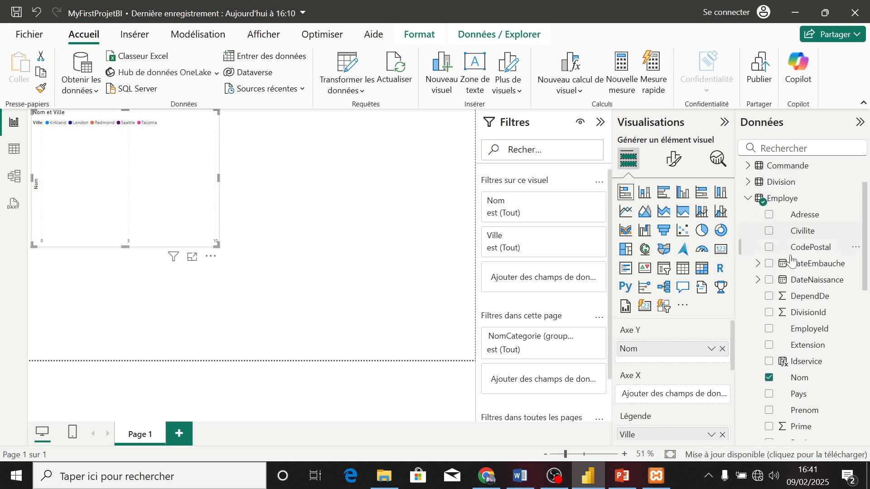
click(749, 199)
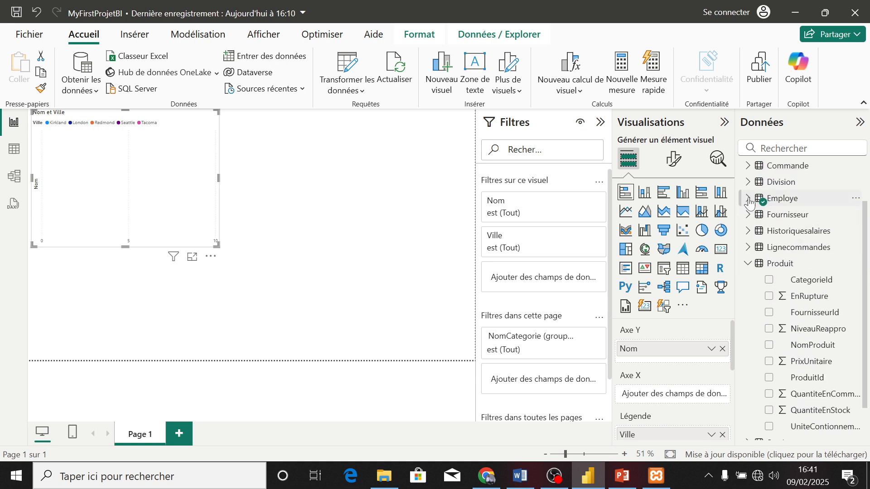
Add the Historiquesalaires table's Salaire field to the bar chart's X axis and enlarge the chart slightly
click(750, 232)
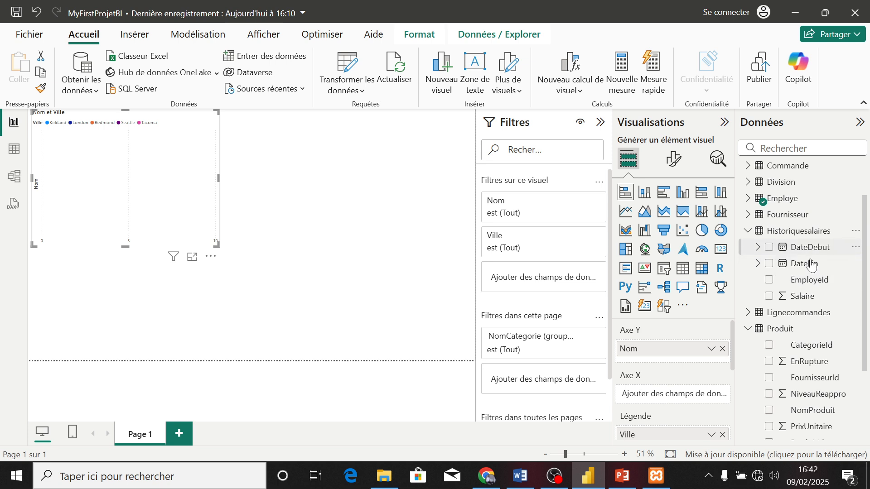
click(770, 297)
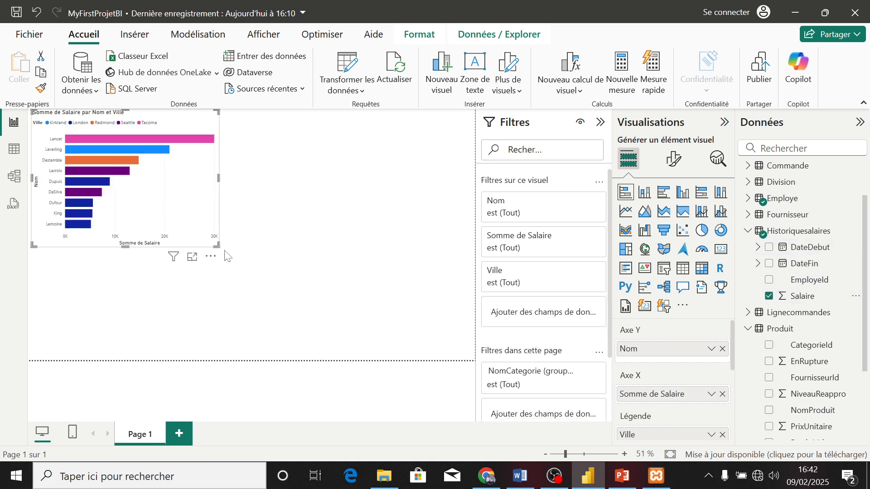
drag(217, 244, 276, 258)
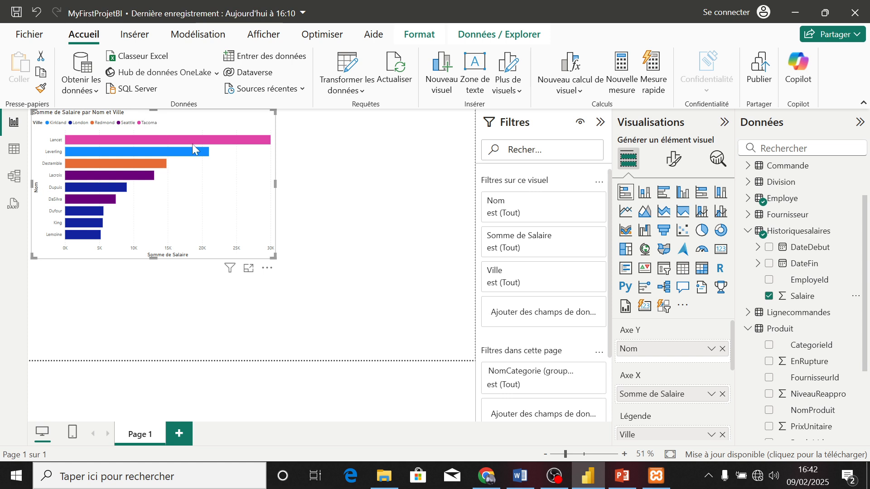
Display the bar chart's data as a table, and switch the visual back to a stacked bar chart
click(687, 275)
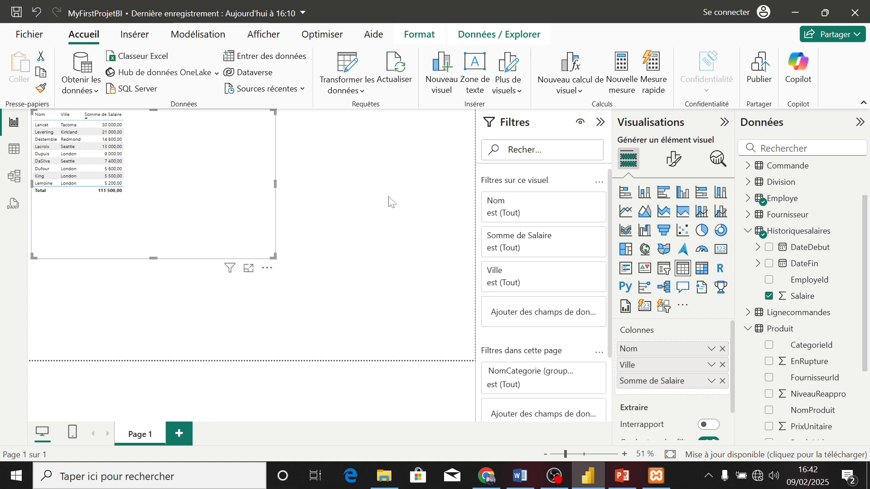
click(624, 192)
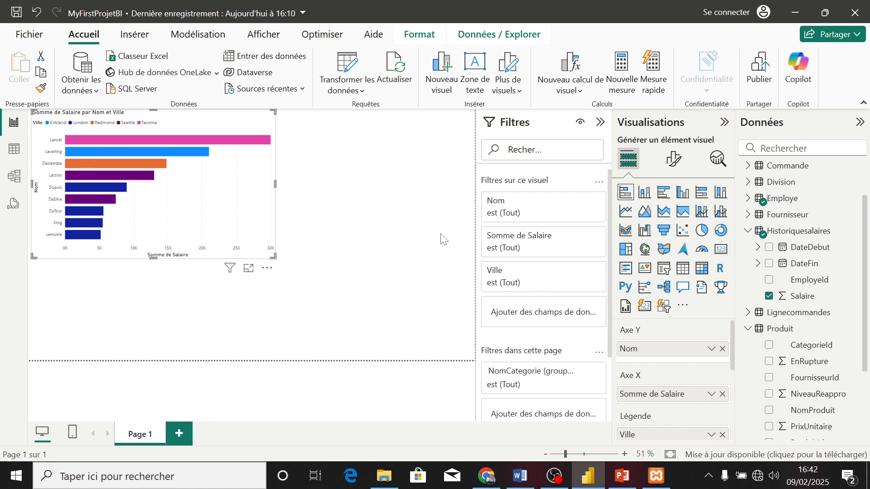
Filter the bar chart's Nom field with N premiers to the highest 5 items by Somme de Salaire
click(579, 200)
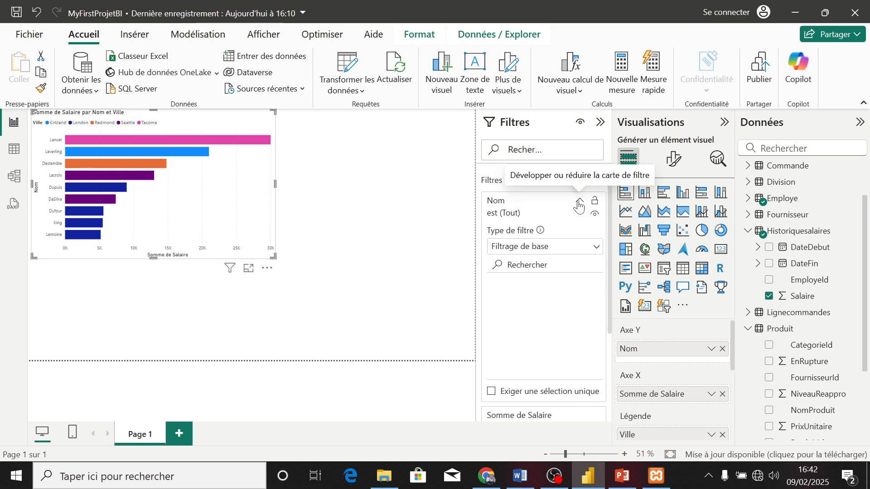
click(596, 249)
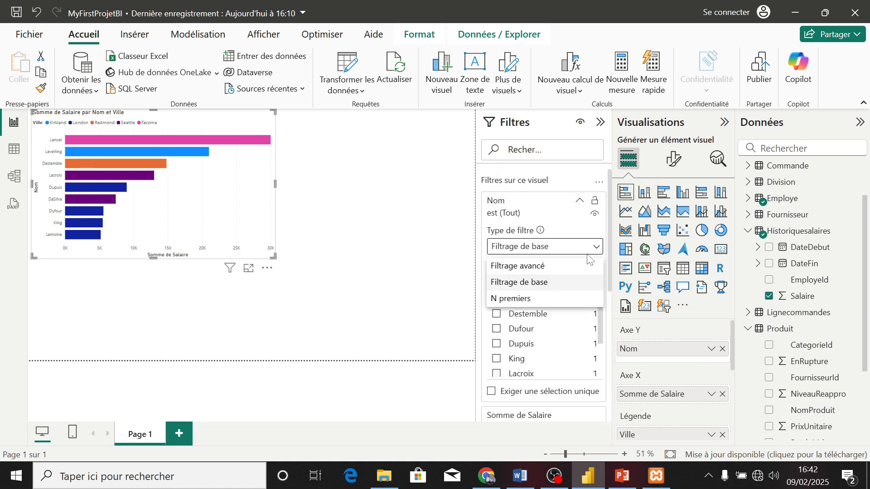
click(528, 299)
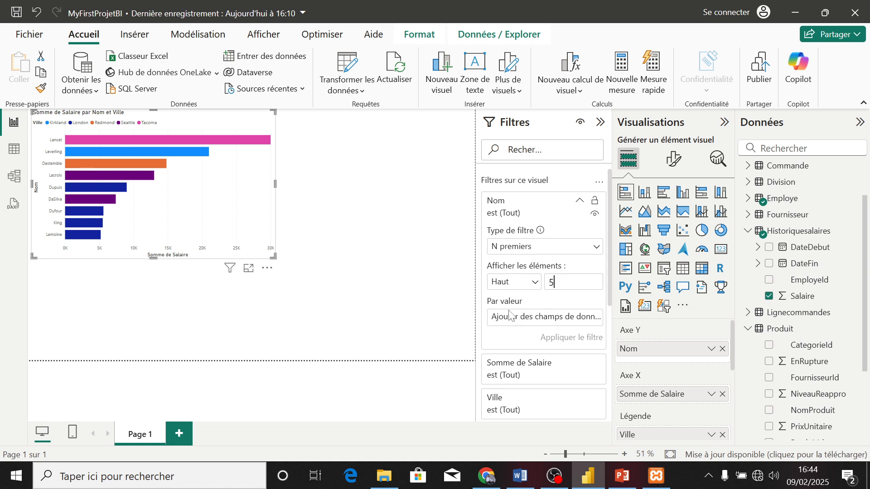
click(552, 283)
mouse_move(865, 284)
mouse_down()
mouse_move(864, 304)
mouse_move(865, 283)
mouse_up()
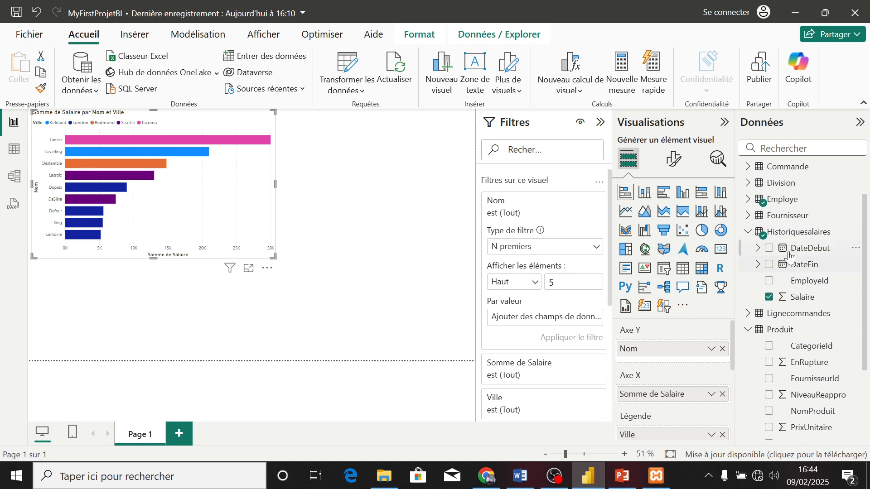
drag(801, 297, 561, 319)
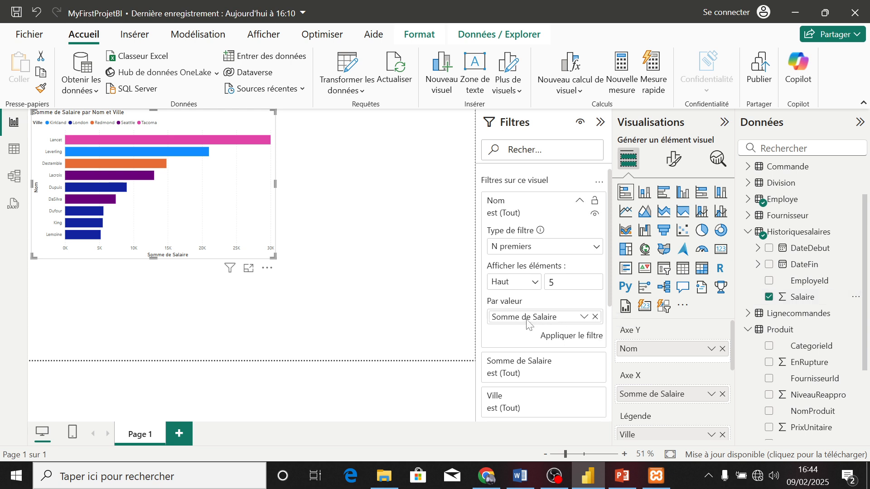
click(560, 335)
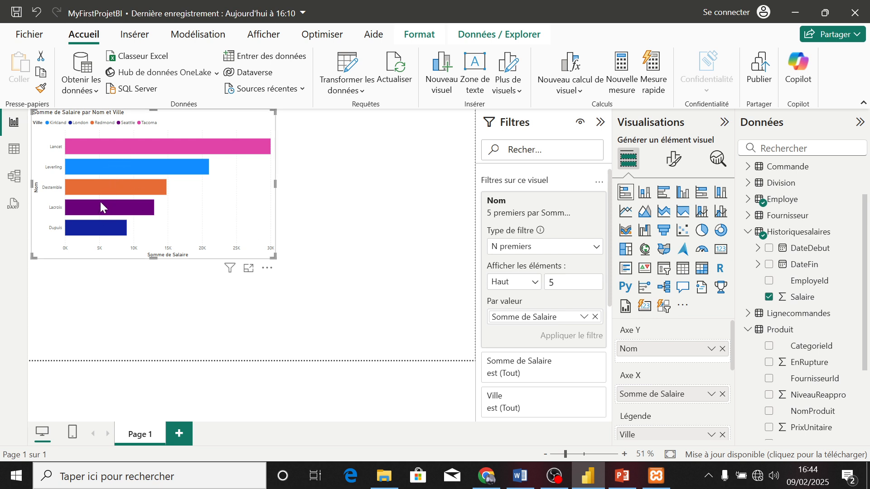
Clear the N premiers filter on the bar chart's Nom field
mouse_move(177, 153)
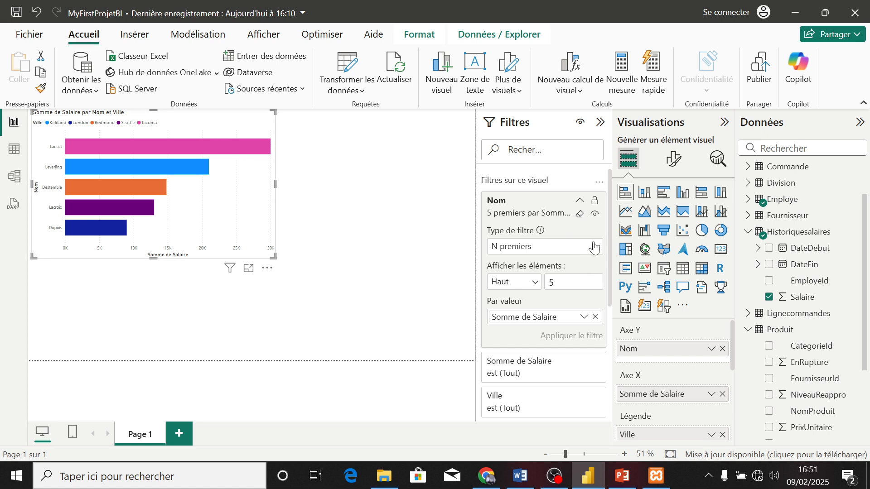
click(582, 214)
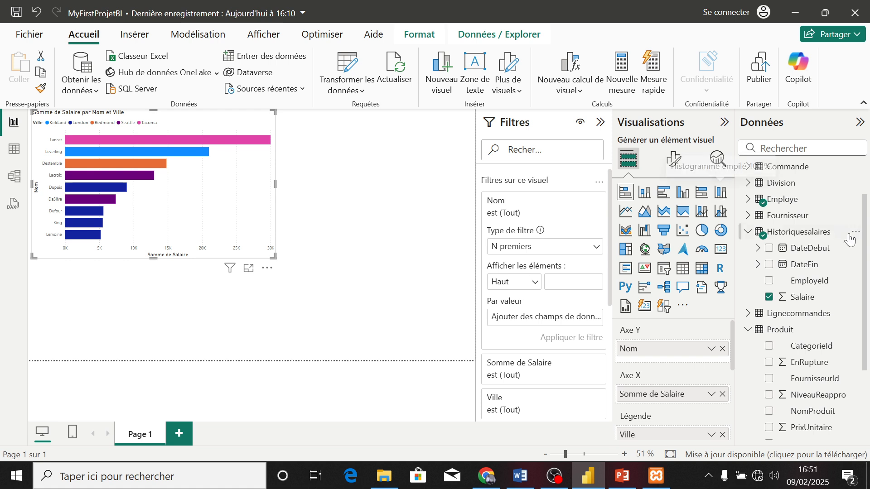
Begin a new group on the Employe table's Ville field and group Kirkland with Tacoma
drag(865, 263, 868, 227)
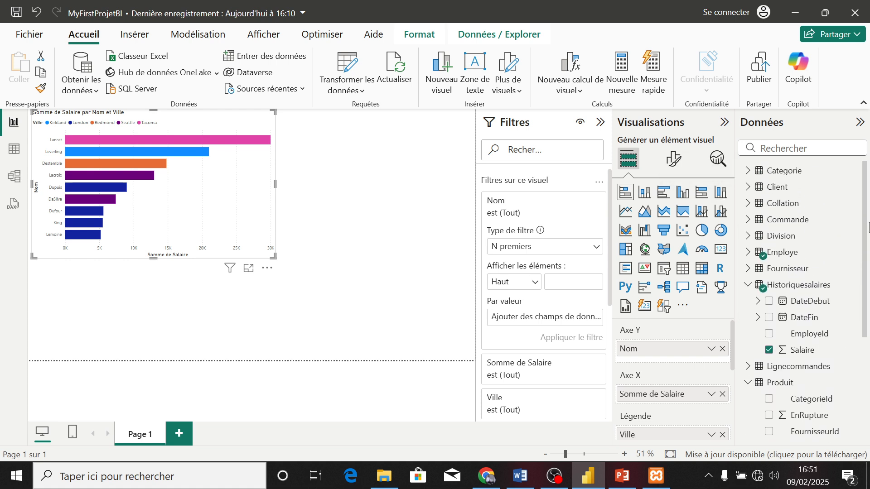
click(748, 253)
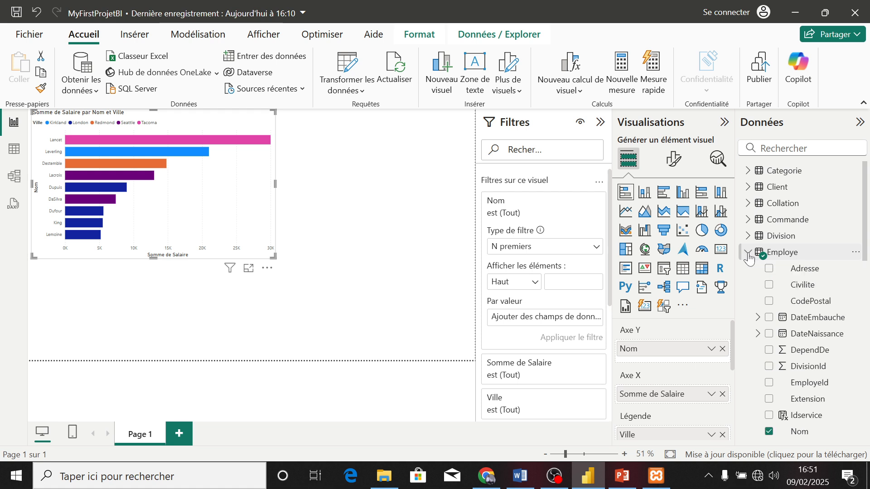
drag(866, 222, 866, 321)
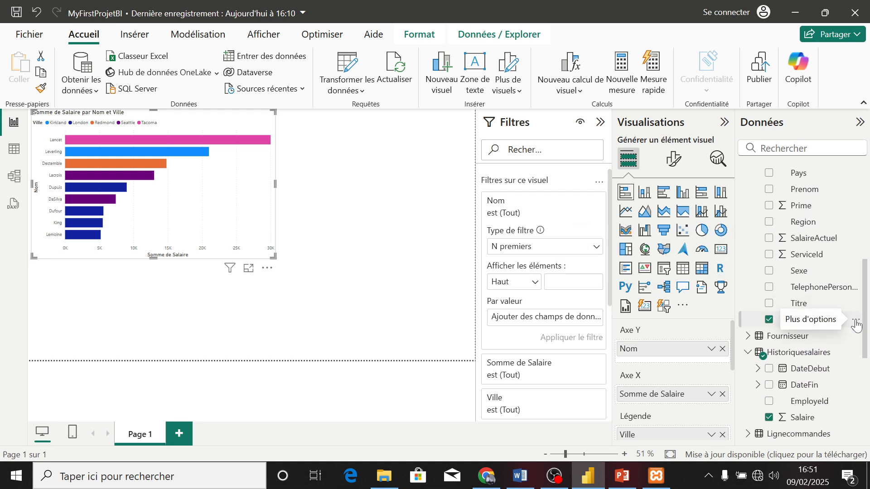
click(856, 322)
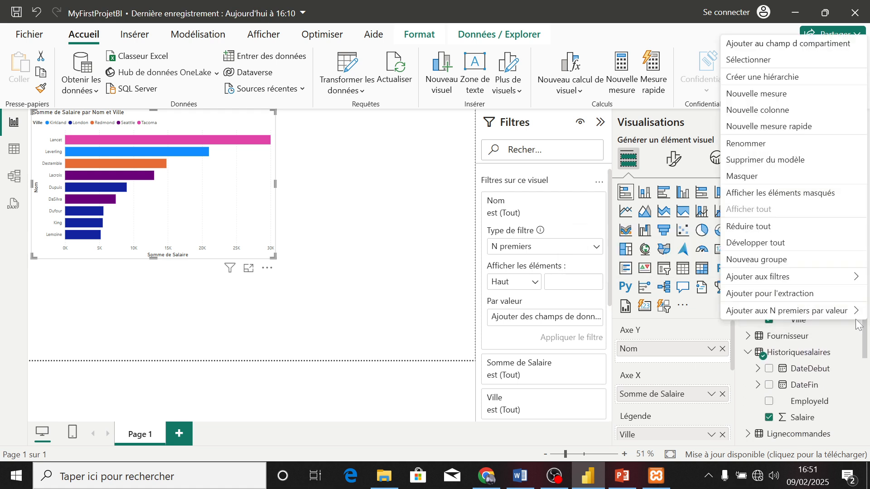
click(747, 260)
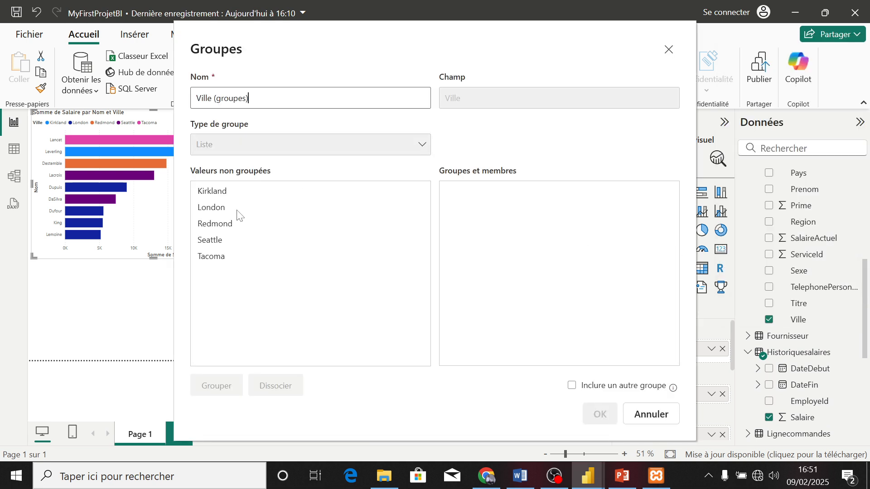
click(223, 193)
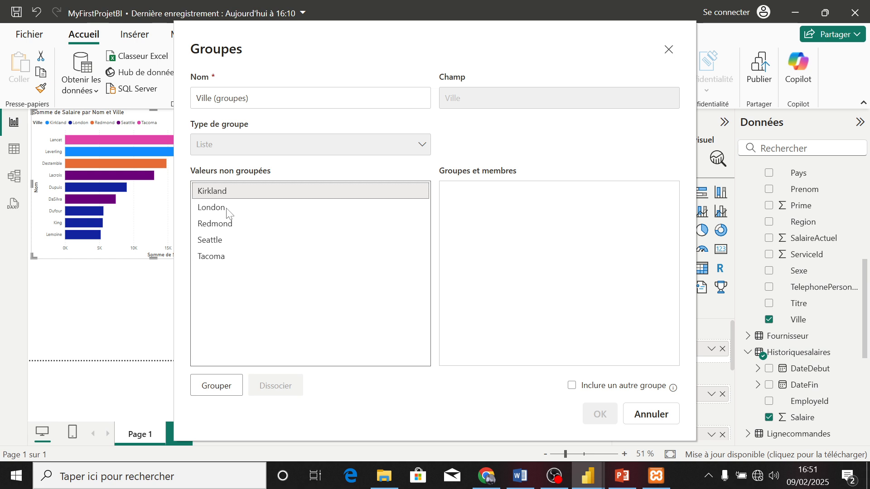
ctrl+click(220, 261)
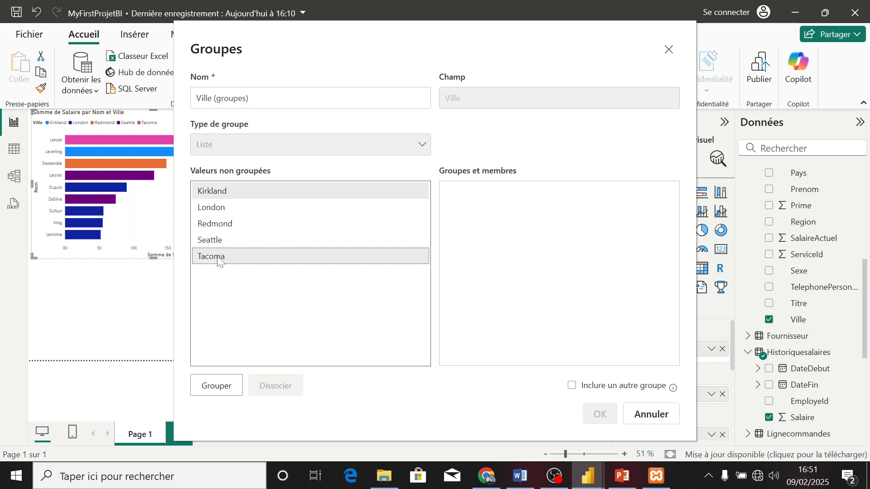
click(227, 385)
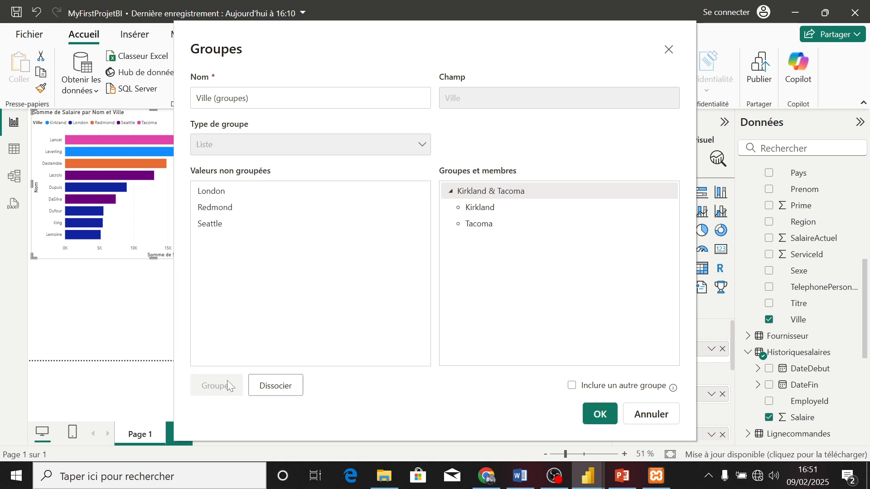
Rename the group containing Kirkland and Tacoma as Top Employes
double_click(532, 190)
text(T)
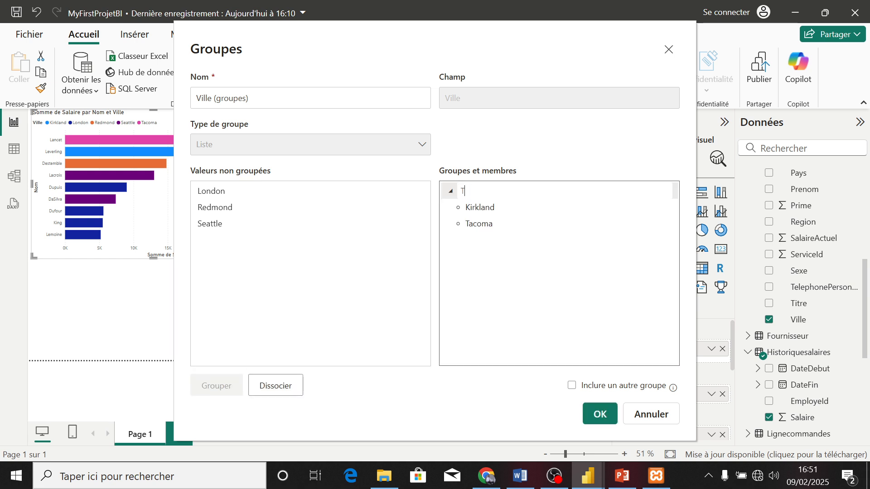
text(op employes)
key(Return)
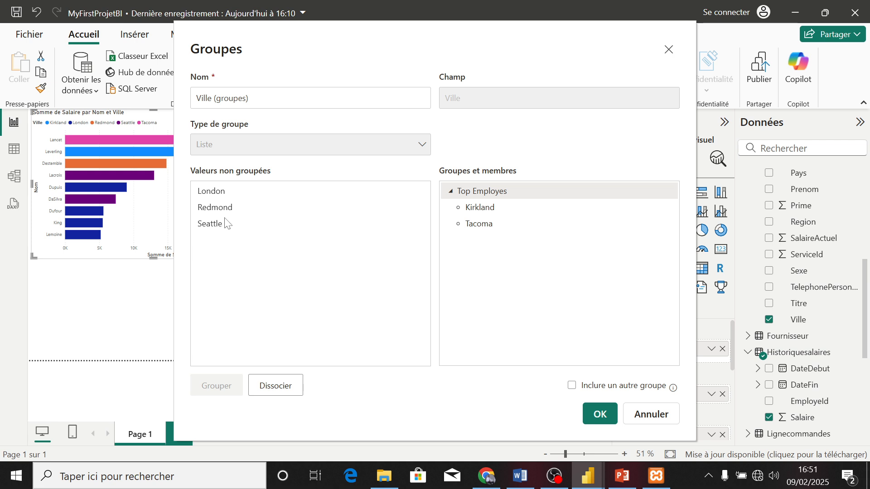
Put London in its own group, include an other group for the ungrouped cities, and create the grouped field
click(224, 193)
click(226, 385)
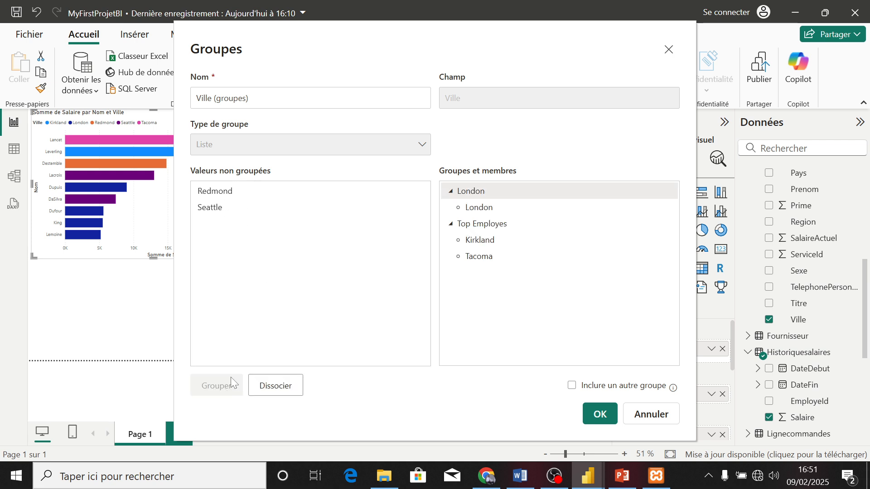
click(593, 387)
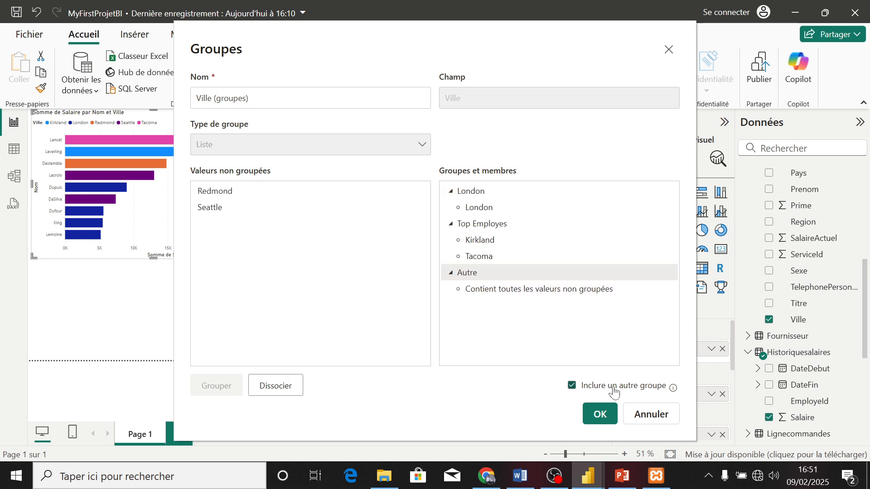
click(606, 416)
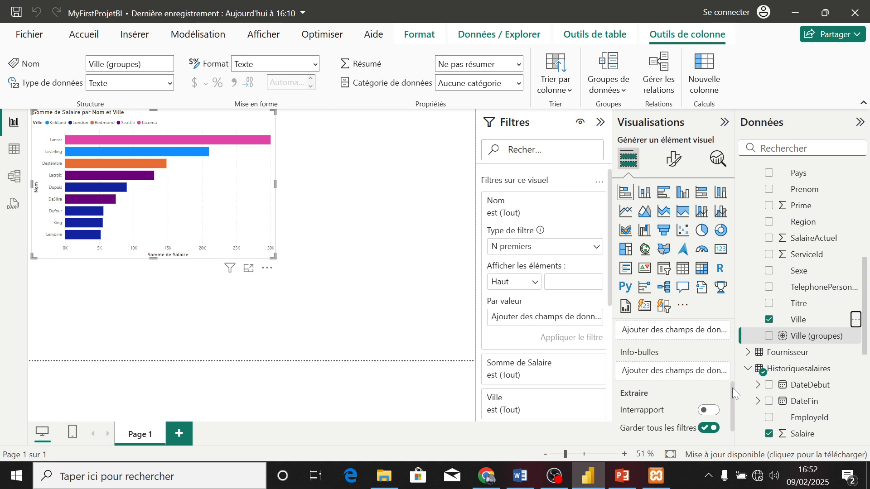
Replace Ville with the Ville (groupes) field in the bar chart's legend
drag(733, 387, 733, 343)
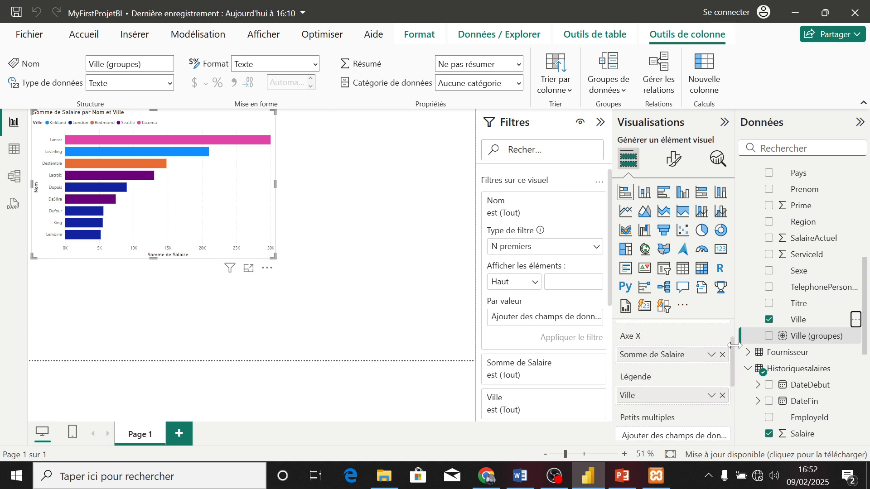
click(723, 396)
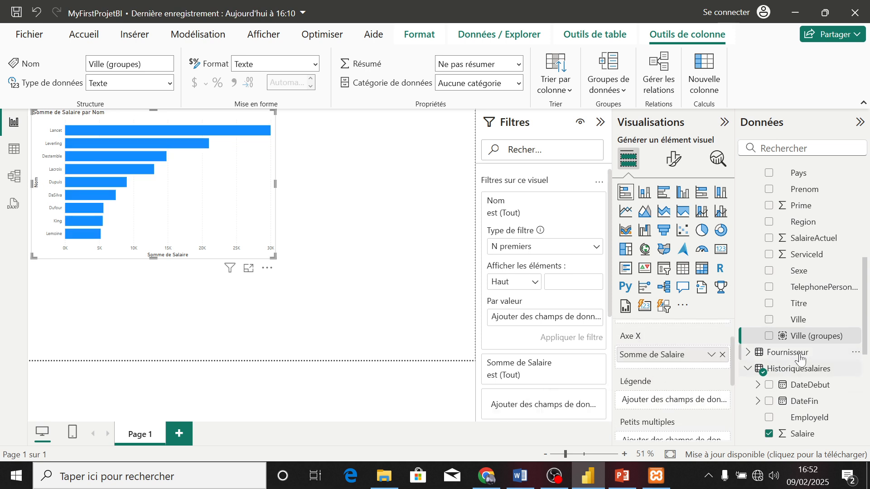
drag(806, 337, 689, 402)
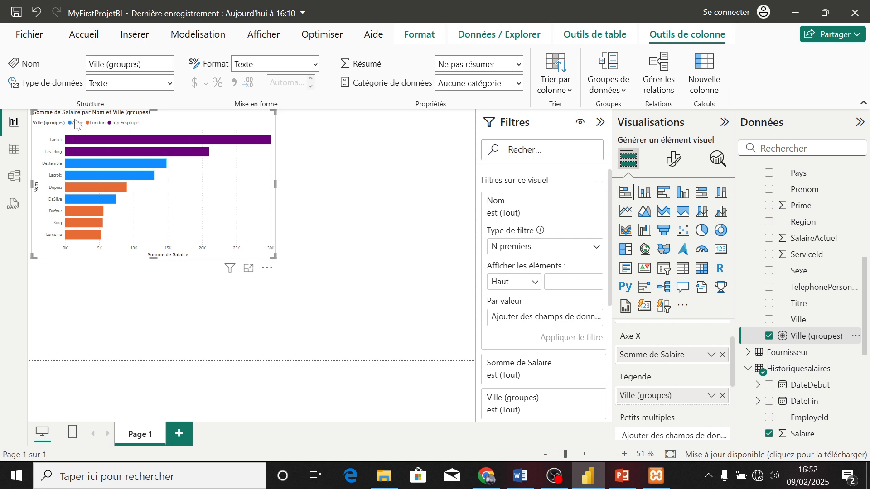
Undo the bar chart's conversion to a treemap
mouse_move(98, 139)
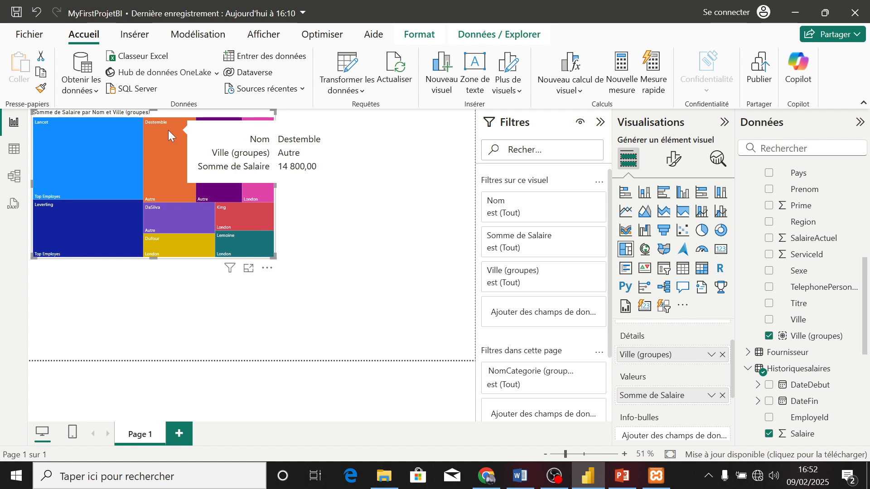
key(ctrl+z)
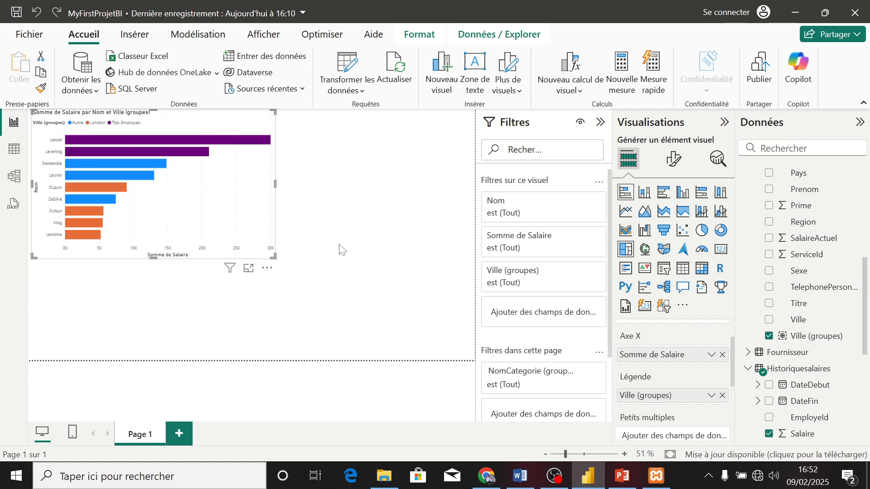
Add a separate treemap below the bar chart with Ville as its category and Salaire as its values
click(347, 253)
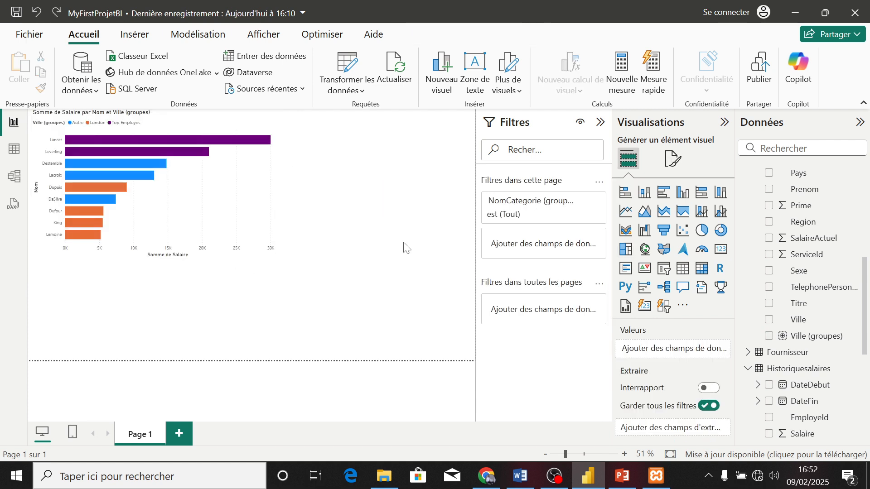
click(628, 249)
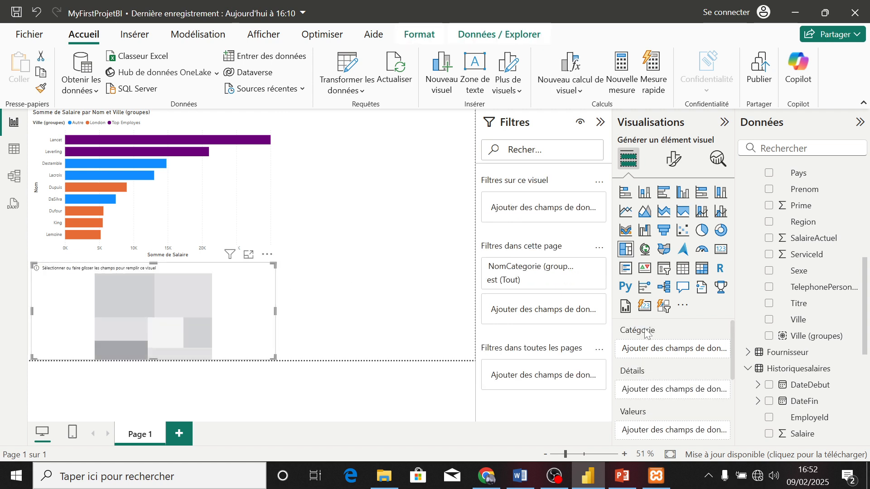
click(769, 320)
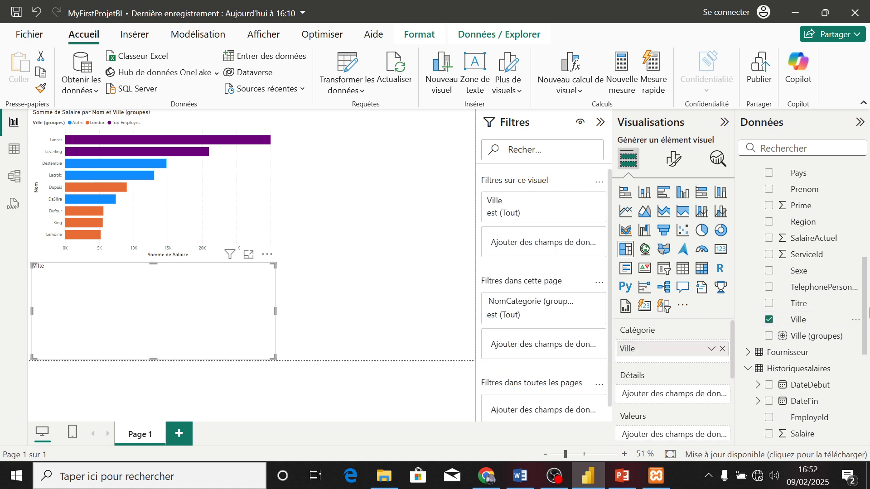
drag(865, 313, 868, 361)
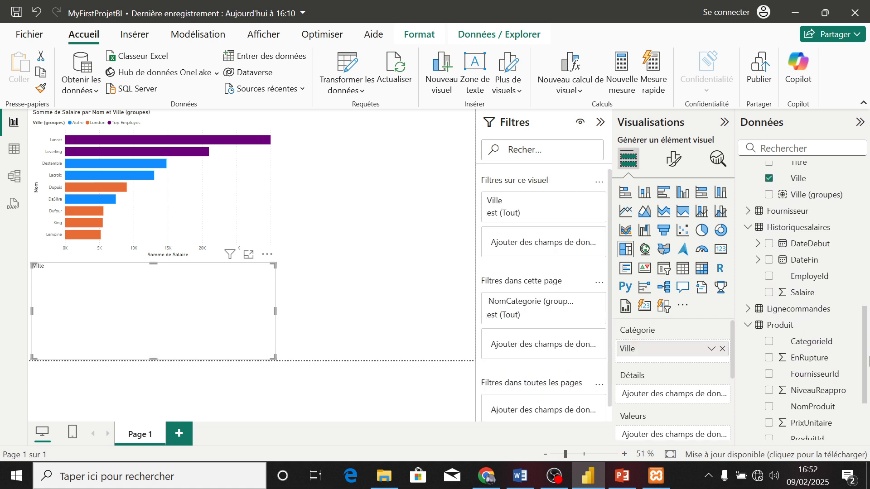
click(769, 292)
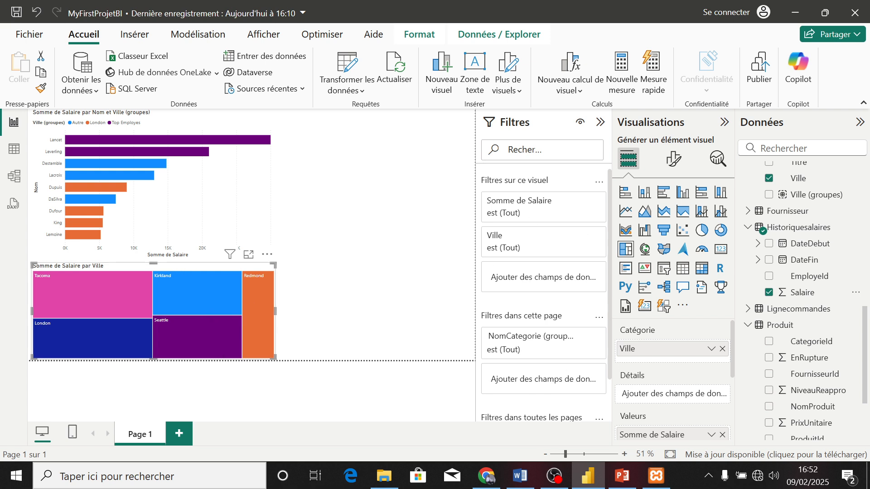
Cross-highlight the bar chart from the treemap with Tacoma, Kirkland and Redmond, and clear the highlighting
click(600, 122)
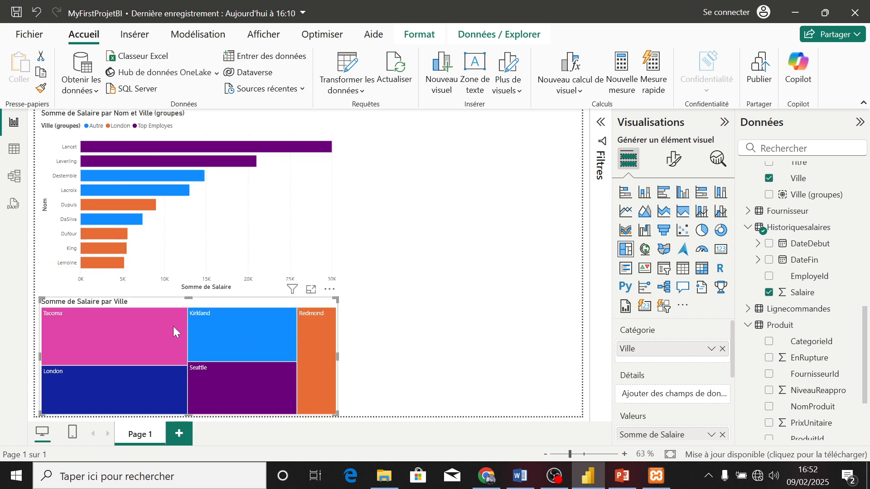
mouse_move(164, 331)
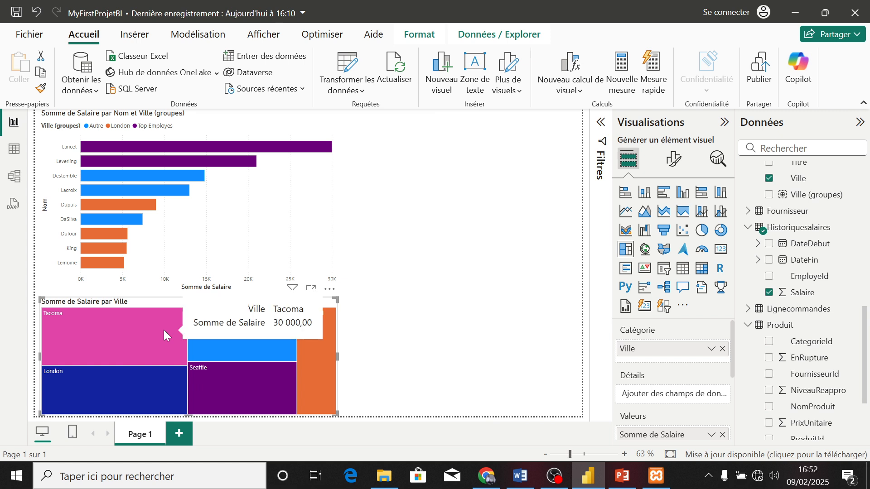
click(135, 337)
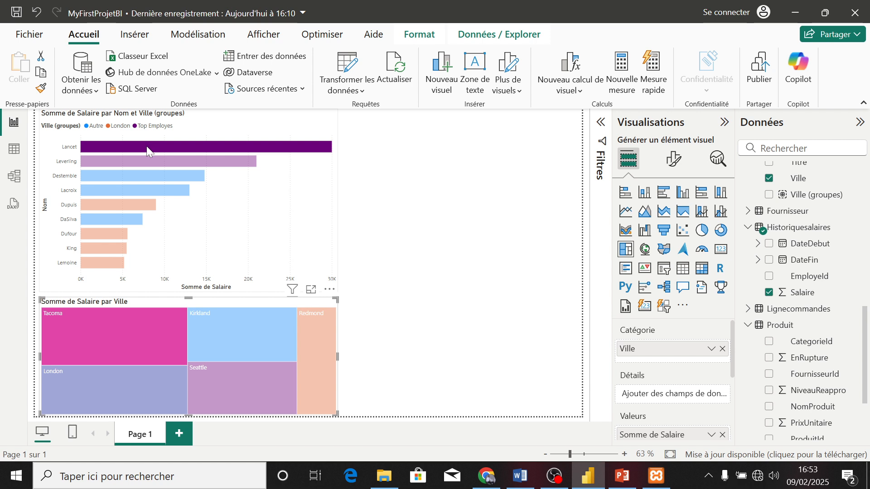
click(225, 336)
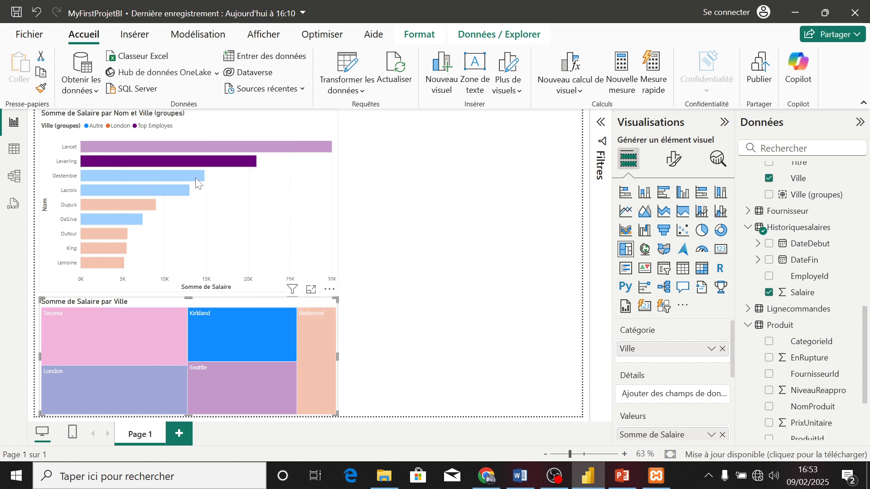
click(316, 351)
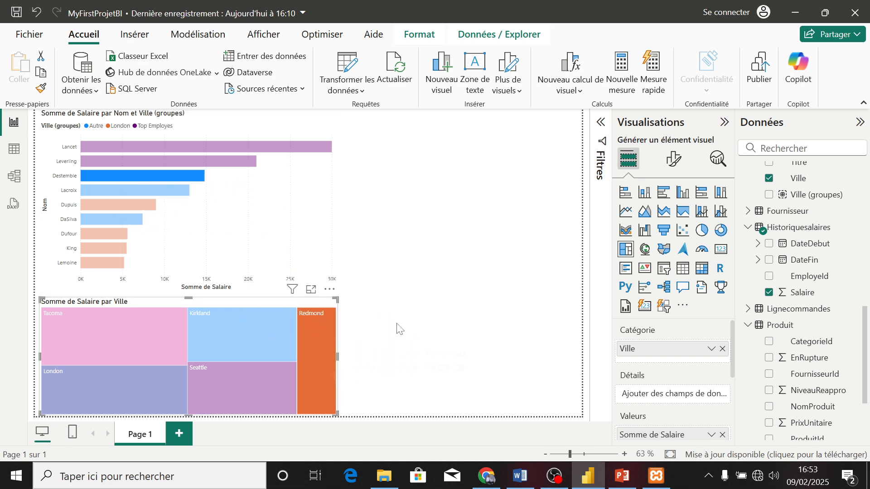
click(402, 329)
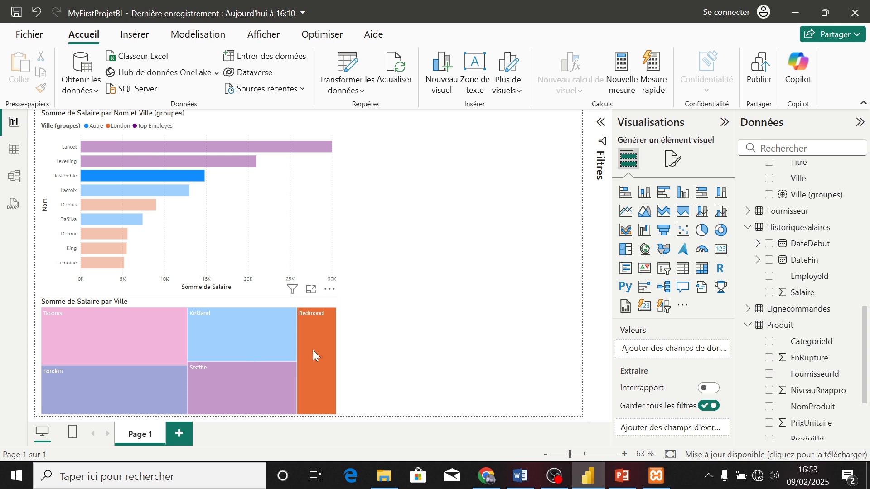
click(248, 342)
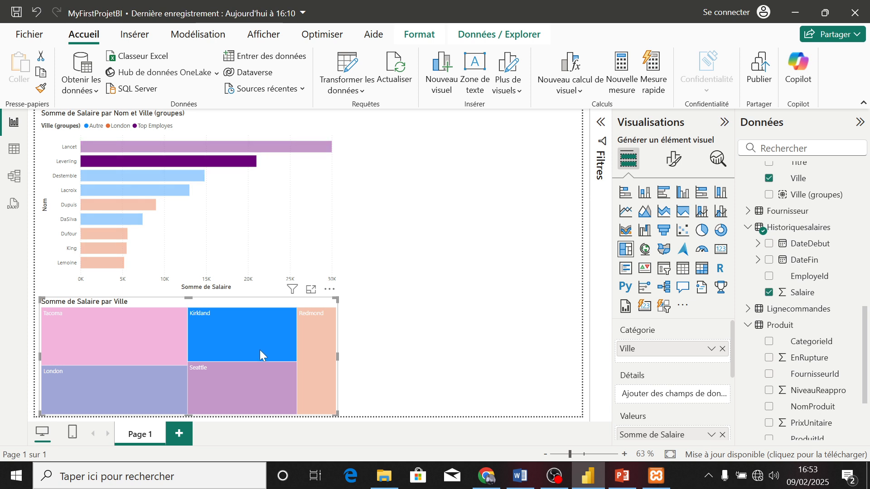
click(258, 349)
click(576, 301)
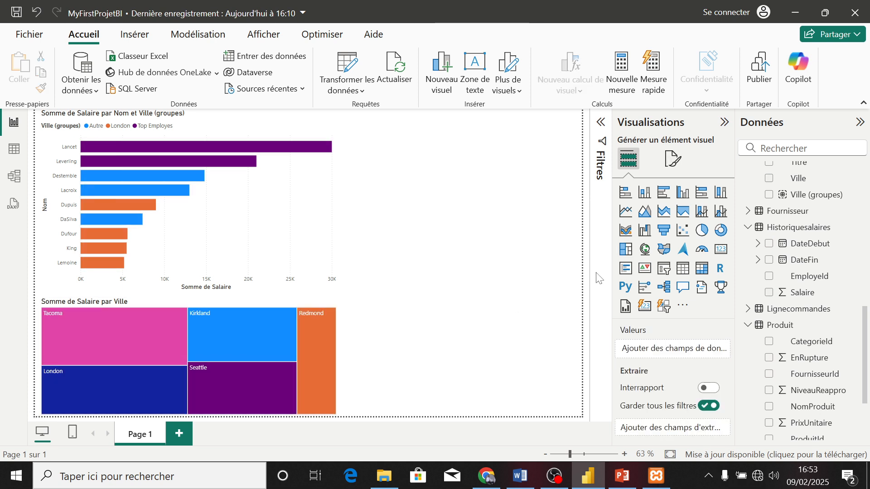
Remove the NomCategorie group filter from the page-level filters
click(725, 122)
click(702, 127)
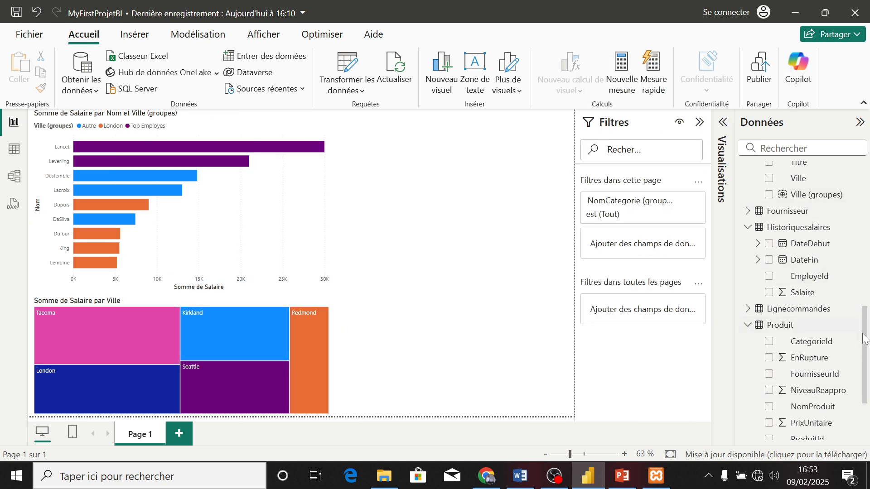
scroll(828, 358, up, 3)
mouse_move(825, 328)
mouse_down()
mouse_move(782, 324)
mouse_move(683, 272)
mouse_move(691, 225)
mouse_move(740, 222)
mouse_move(700, 249)
mouse_move(637, 236)
mouse_move(672, 219)
mouse_move(667, 231)
mouse_move(711, 242)
mouse_move(725, 260)
mouse_move(818, 301)
mouse_move(825, 326)
mouse_up()
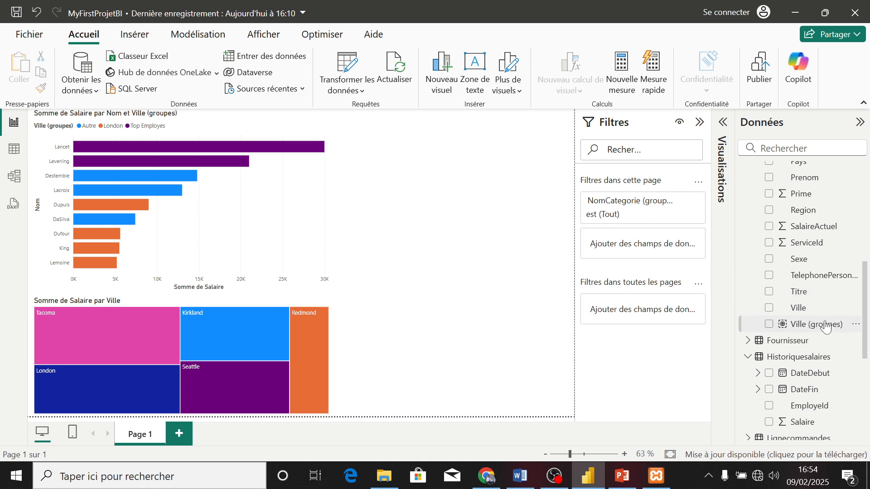
click(682, 202)
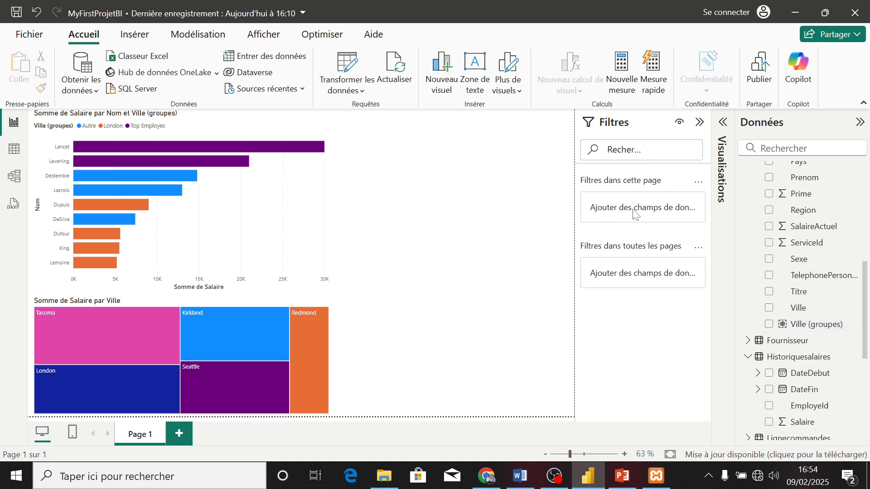
Add Ville (groupes) as a page-level filter and keep only the Top Employes and London groups
drag(810, 325, 658, 207)
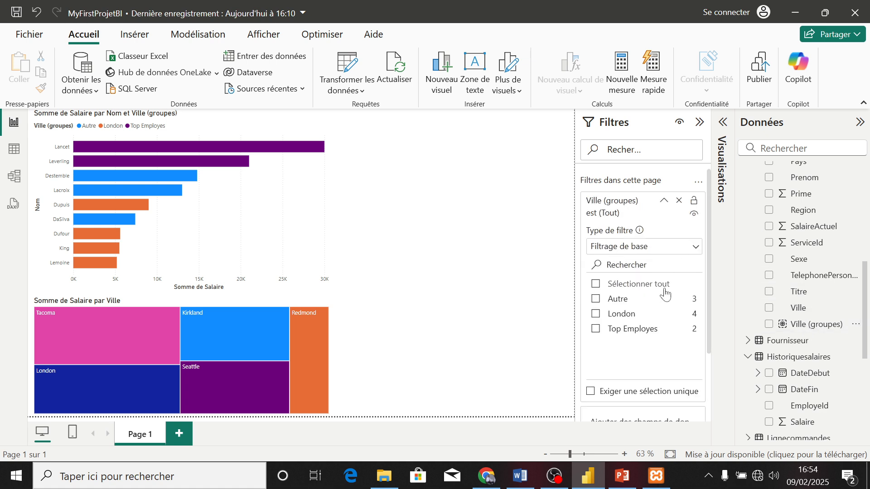
click(596, 329)
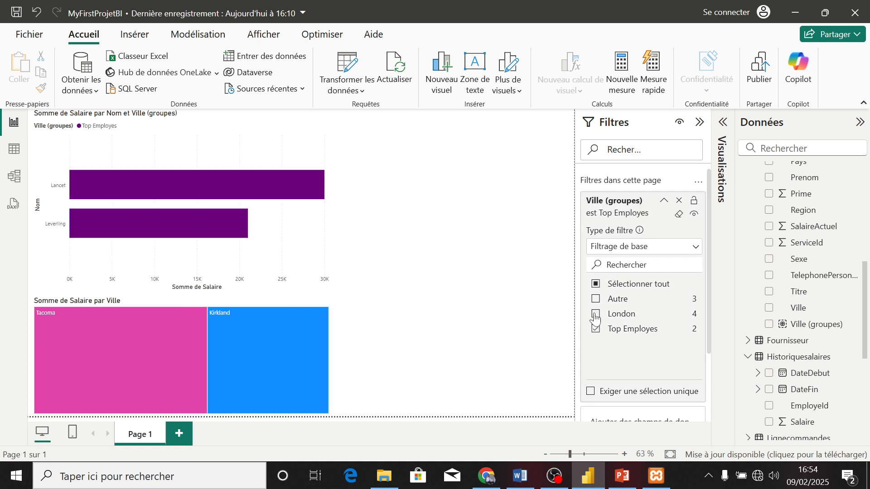
click(596, 314)
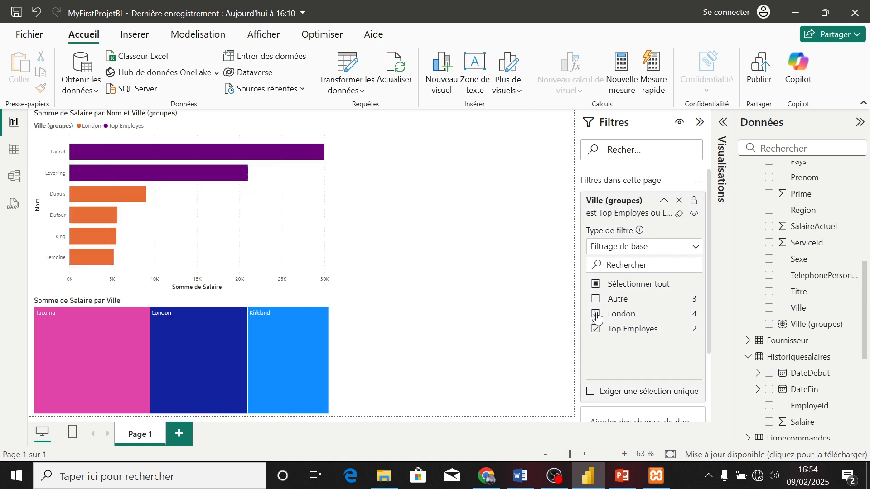
Cross-highlight the filtered bar chart by selecting London, Tacoma and Kirkland in turn in the treemap
click(207, 334)
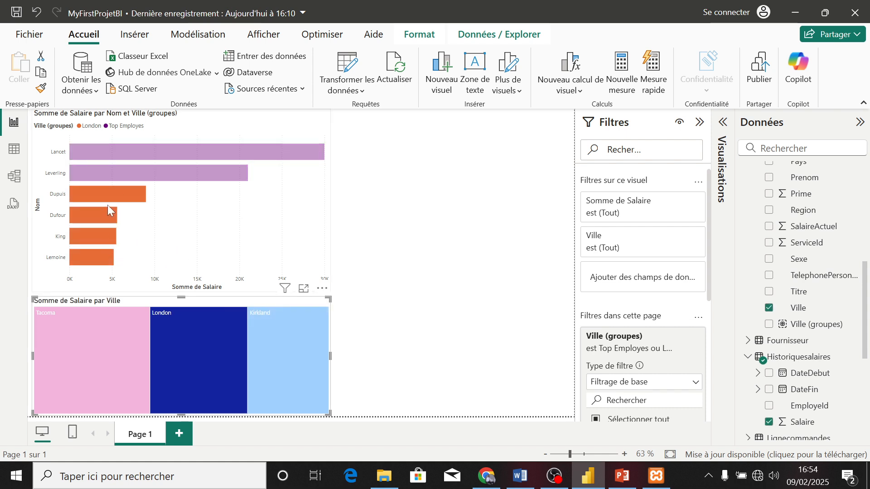
click(127, 379)
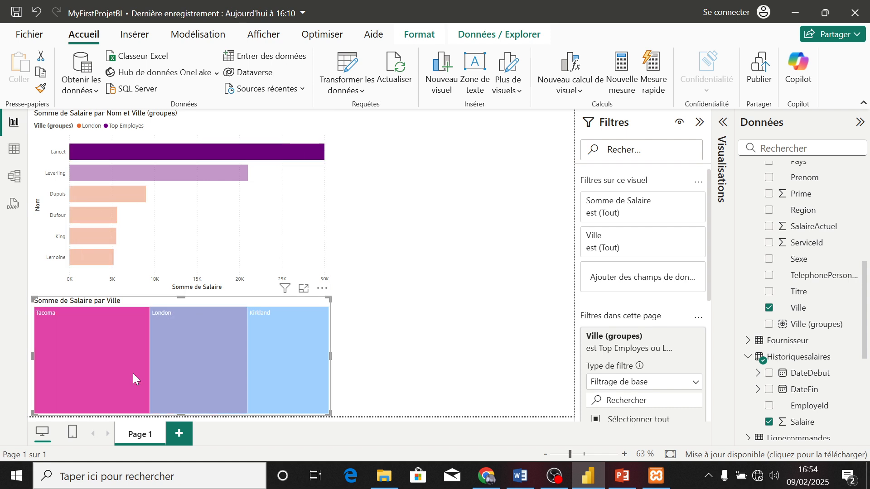
click(306, 347)
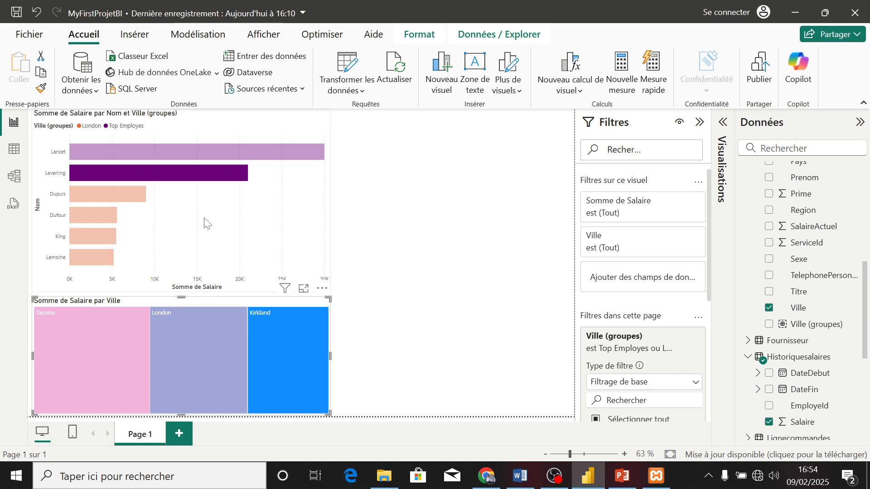
mouse_move(259, 358)
click(398, 313)
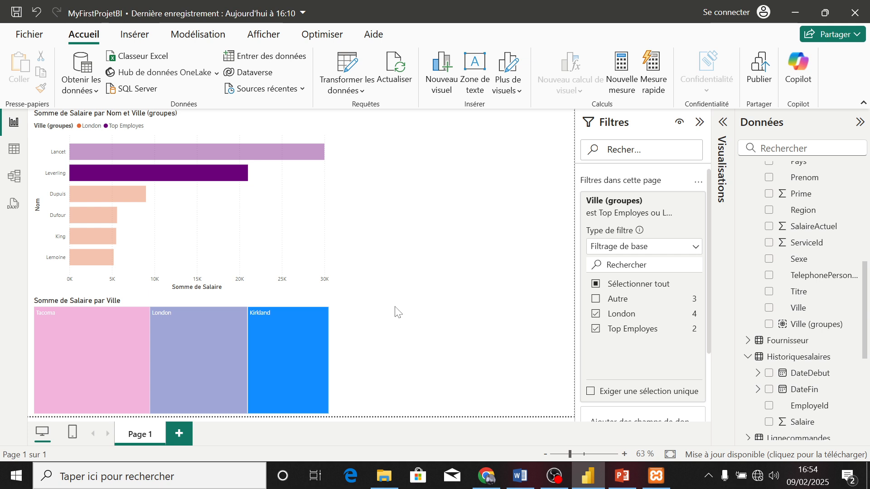